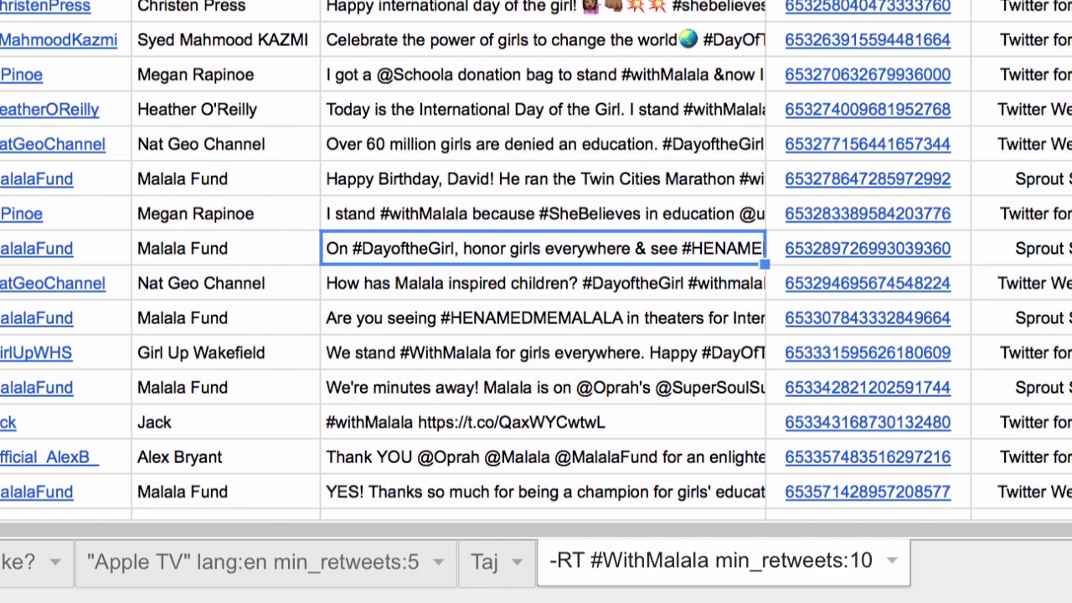
Step: Switch to the Taj sheet and inspect the archived Taj Mahal tweet text and App cells
left_click(481, 563)
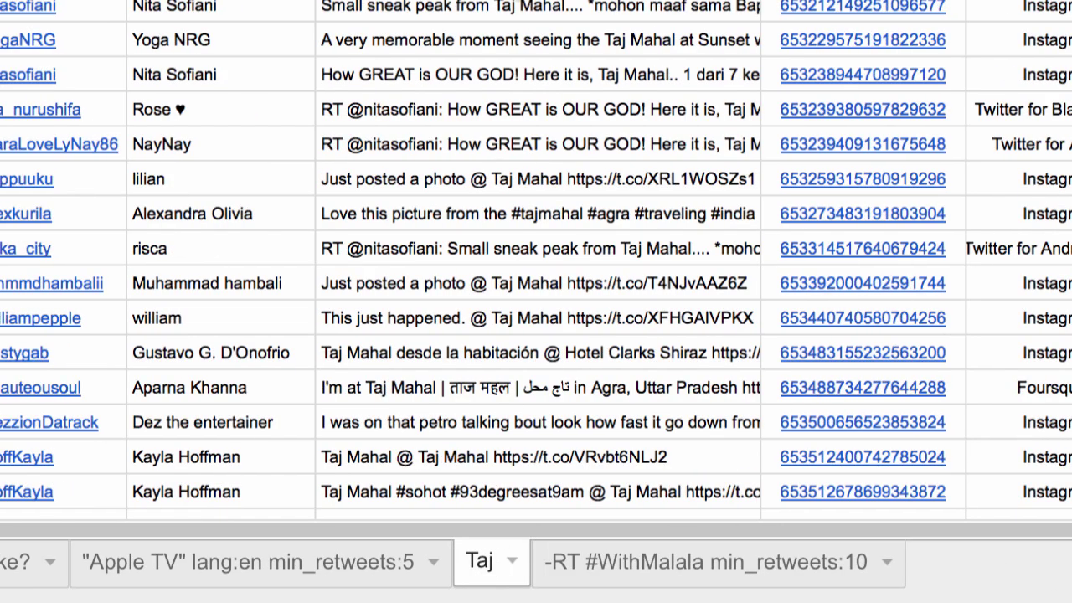
left_click(527, 76)
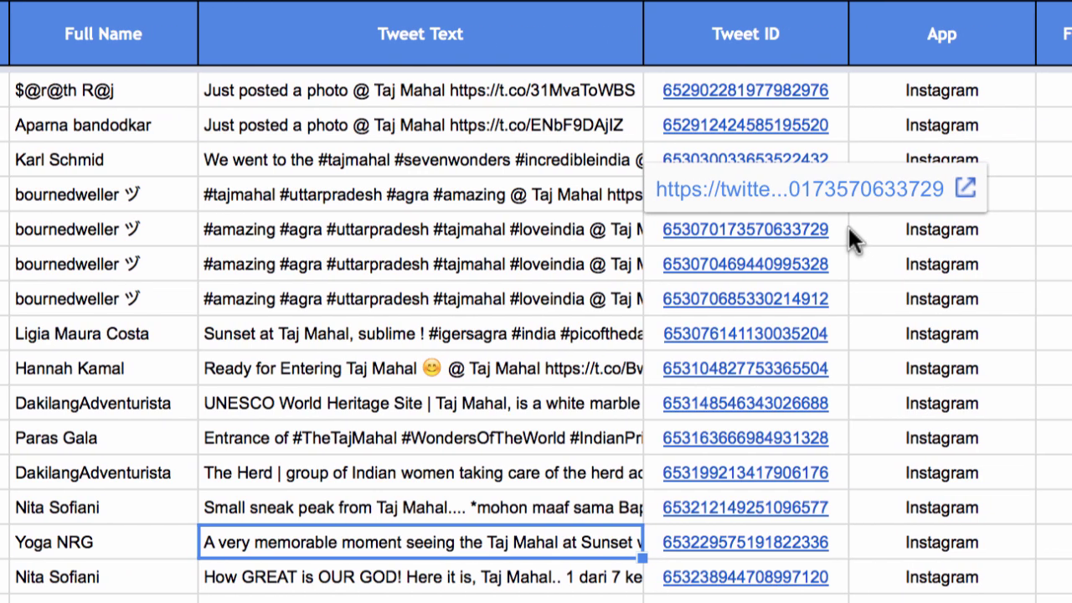
left_click(931, 237)
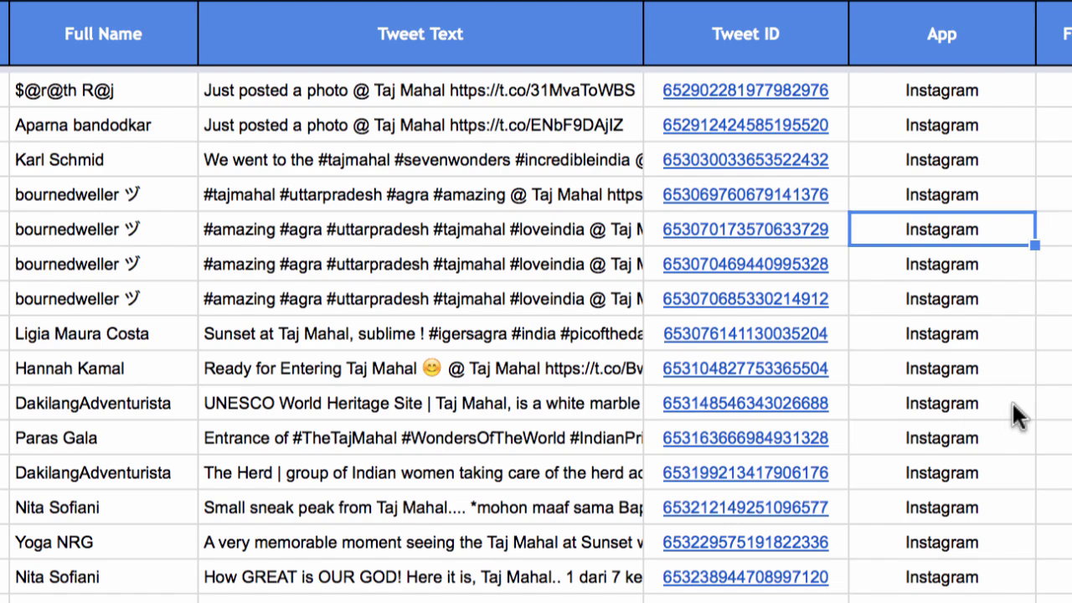
Step: Scroll to the Google Maps column and open a tweet's location map of Agra
scroll(1013, 402, "down", 10)
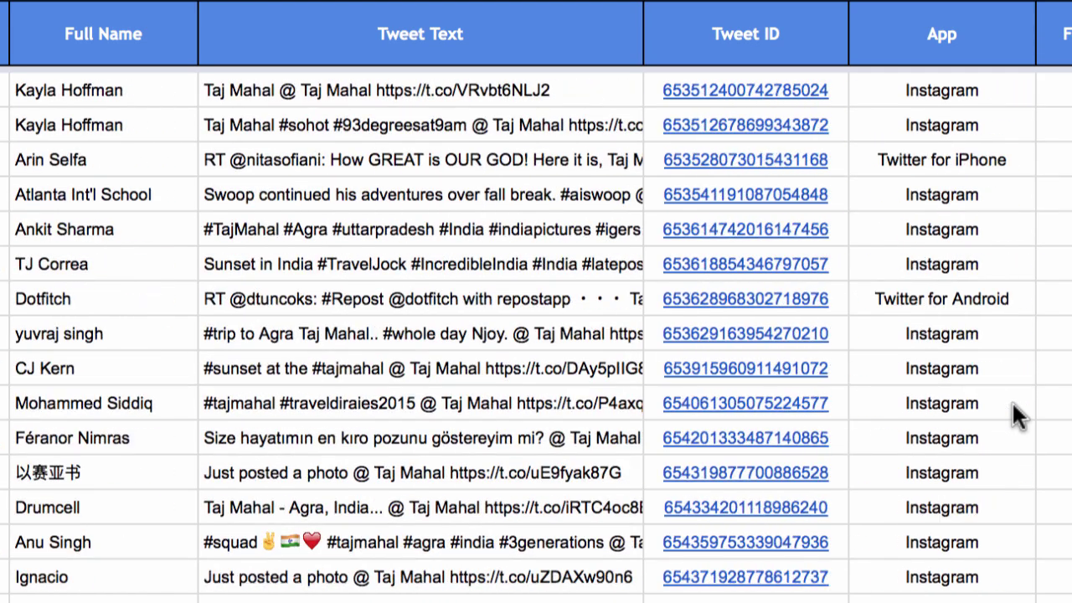
scroll(1013, 402, "up", 2)
scroll(1012, 400, "up", 7)
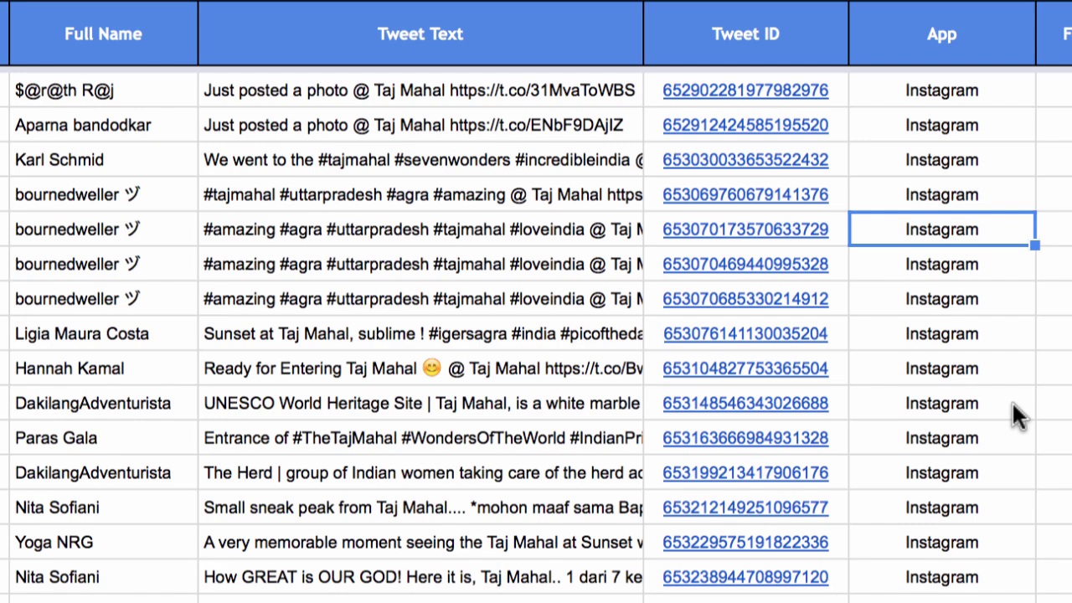
scroll(1012, 401, "right", 4)
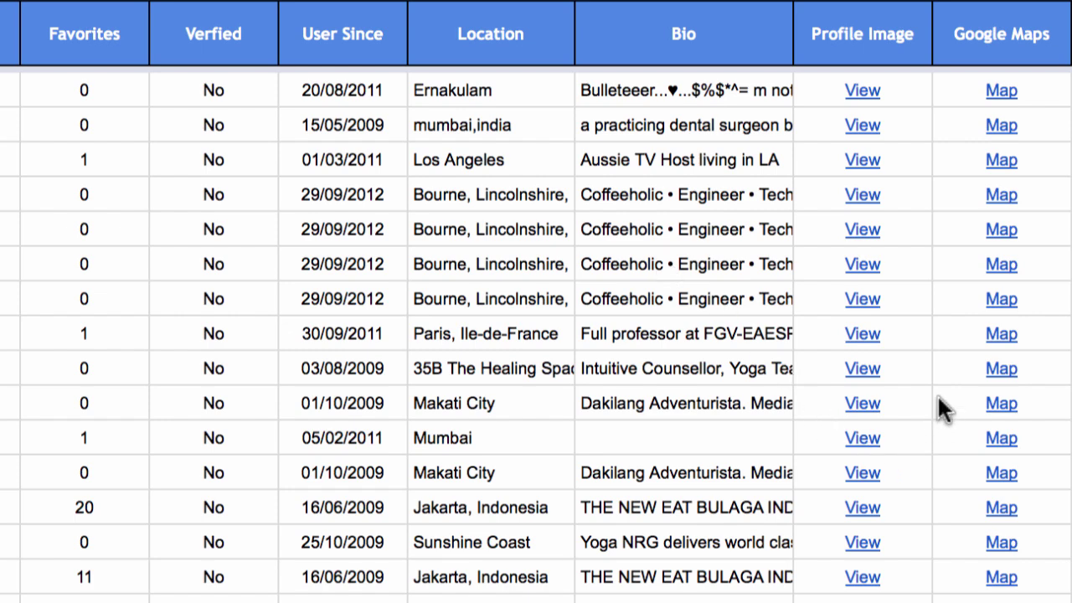
left_click(1021, 299)
left_click(1039, 265)
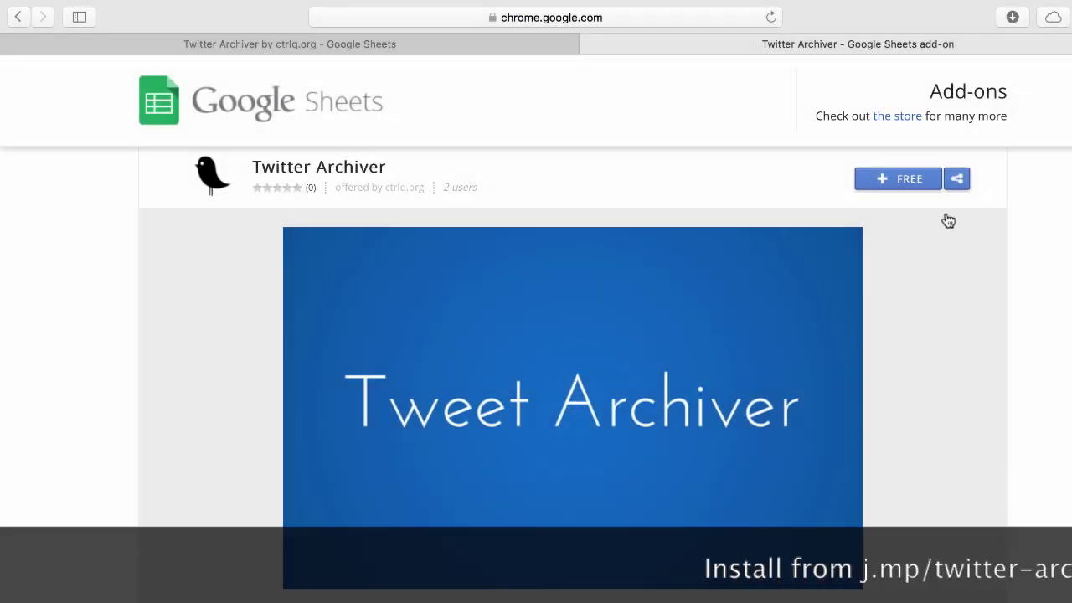
Step: Install the free Twitter Archiver add-on from its Chrome Web Store page
left_click(919, 175)
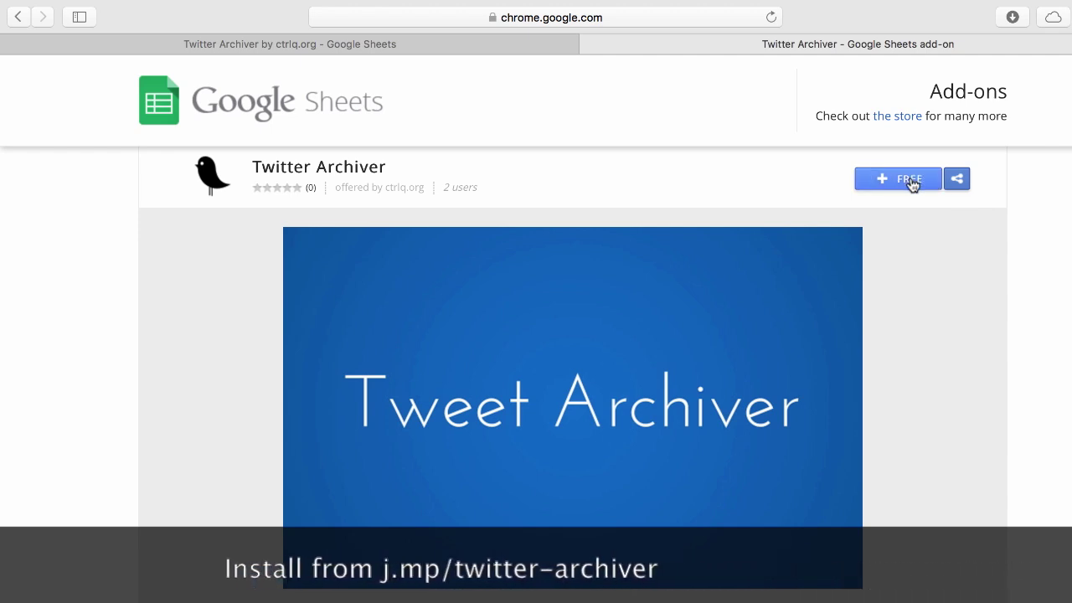
left_click(911, 181)
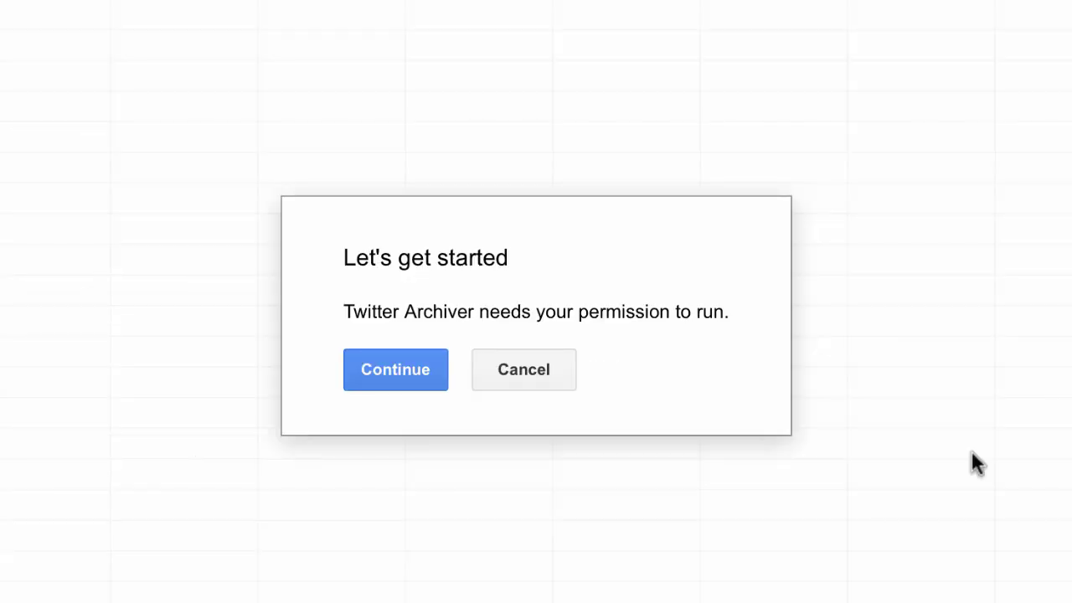
Step: Allow Twitter Archiver to run and grant its requested Google permissions
left_click(439, 385)
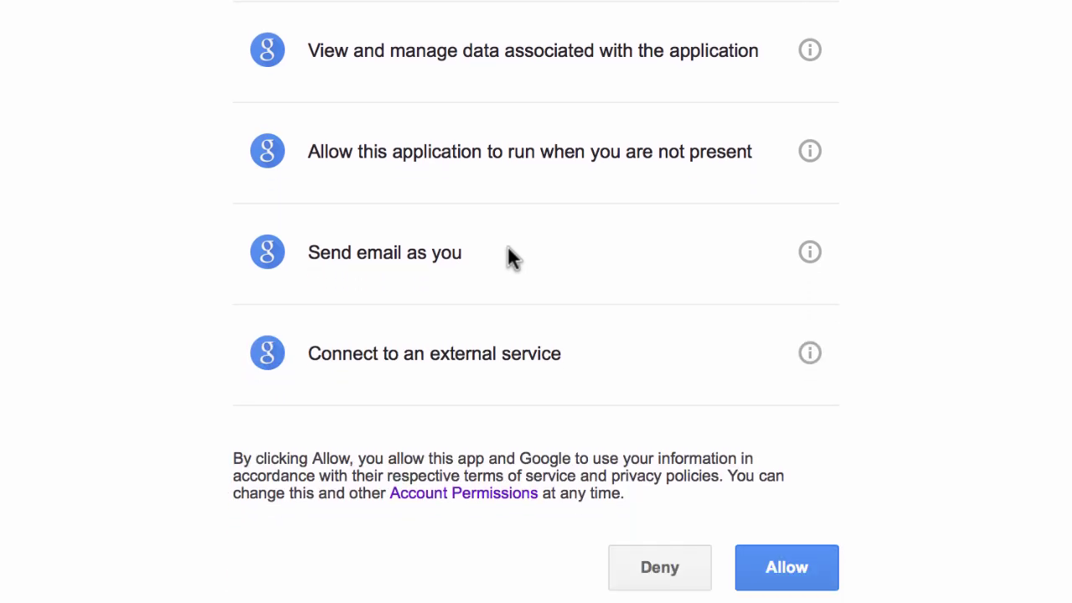
left_click(825, 586)
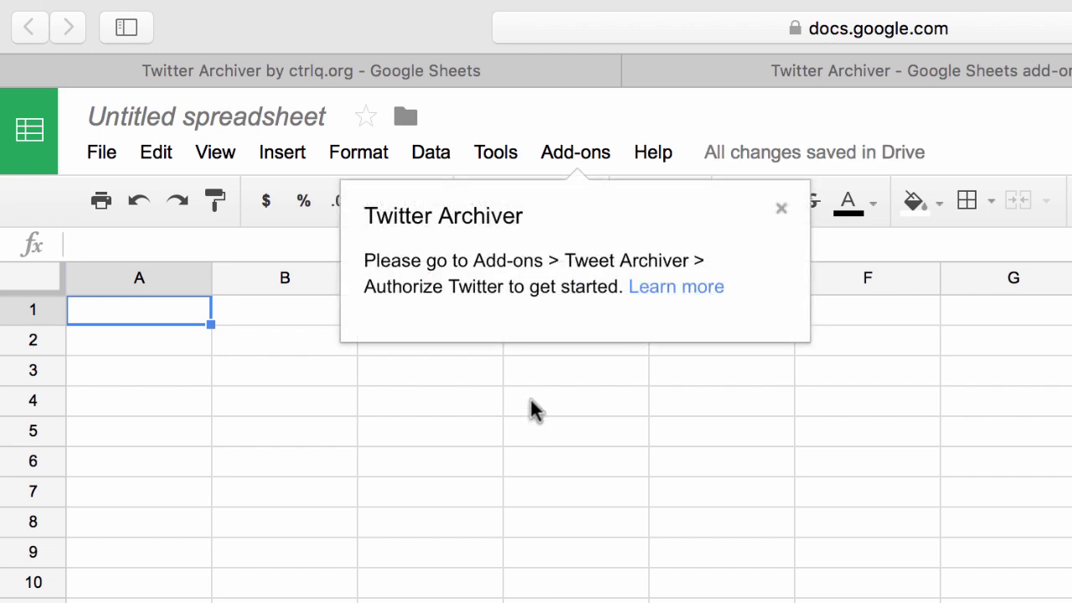
Step: Authorize Twitter Archiver to use the Twitter account, then close the confirmation tab
left_click(580, 156)
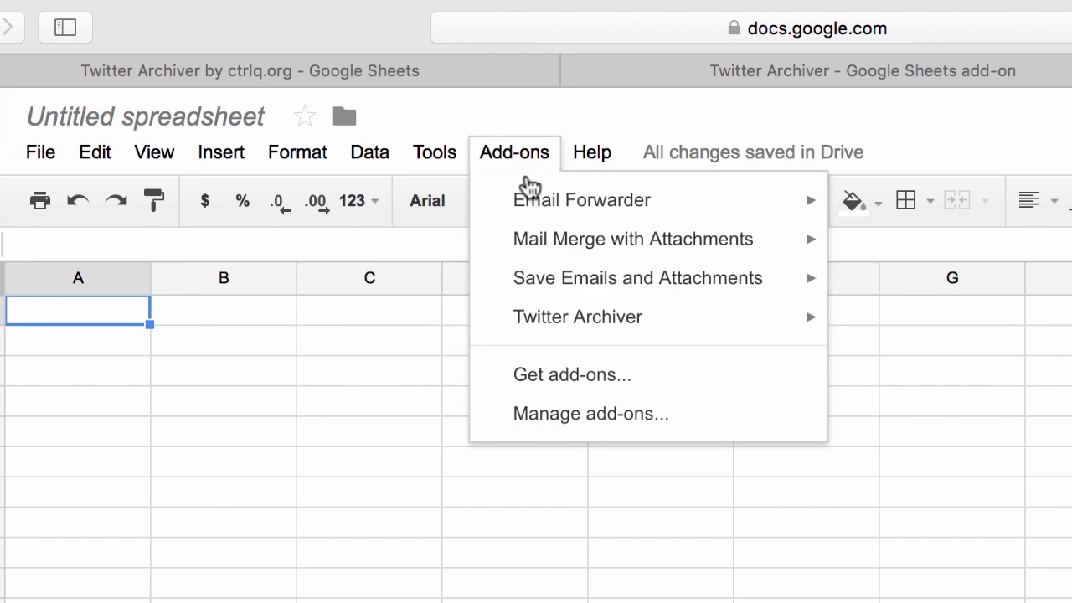
mouse_move(750, 324)
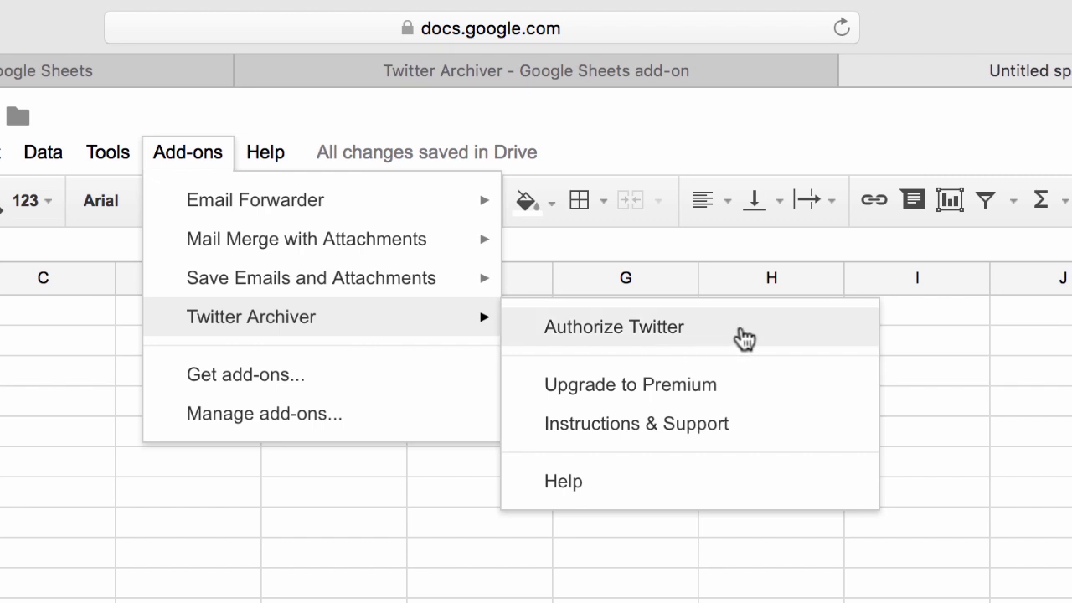
left_click(745, 337)
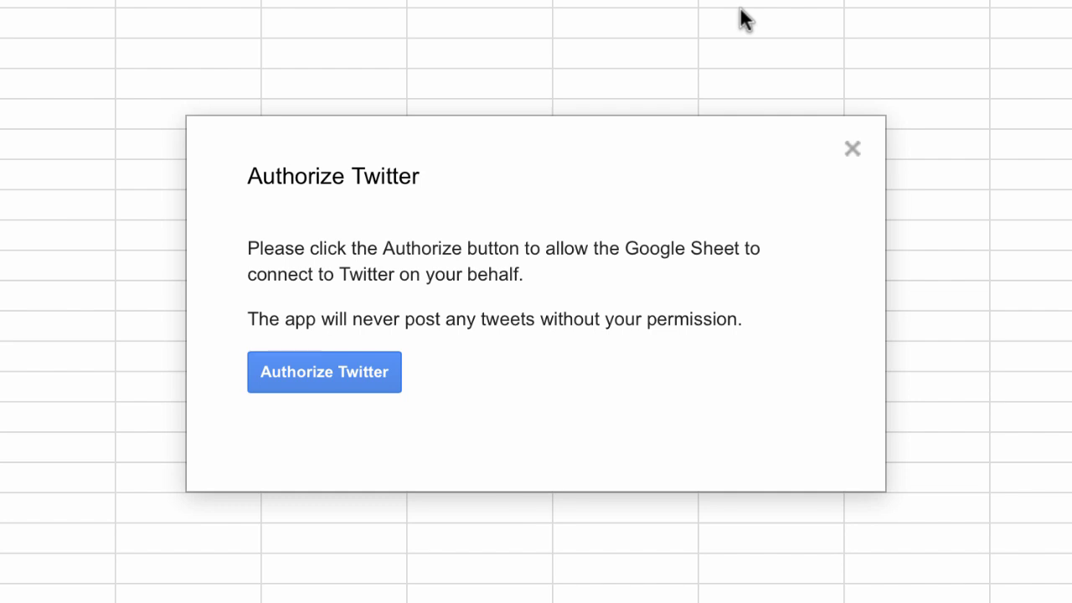
left_click(377, 382)
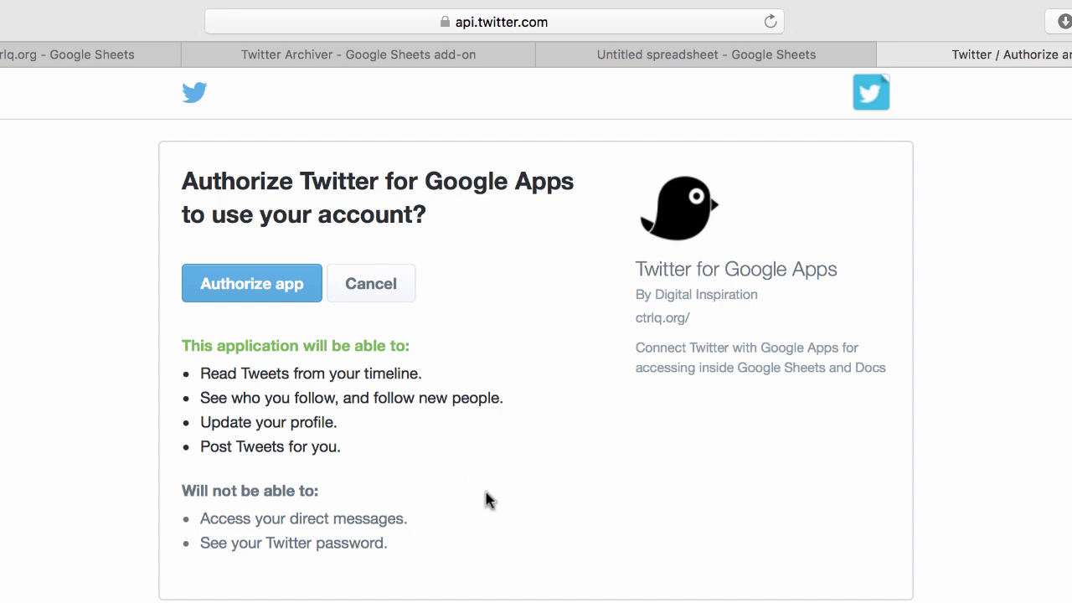
left_click(307, 309)
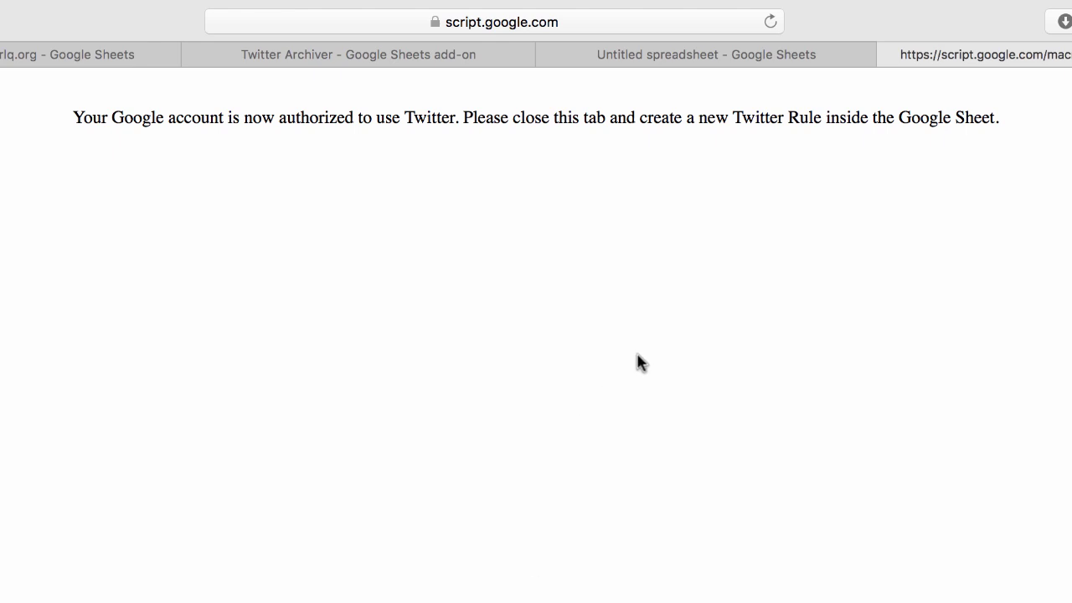
left_click(890, 53)
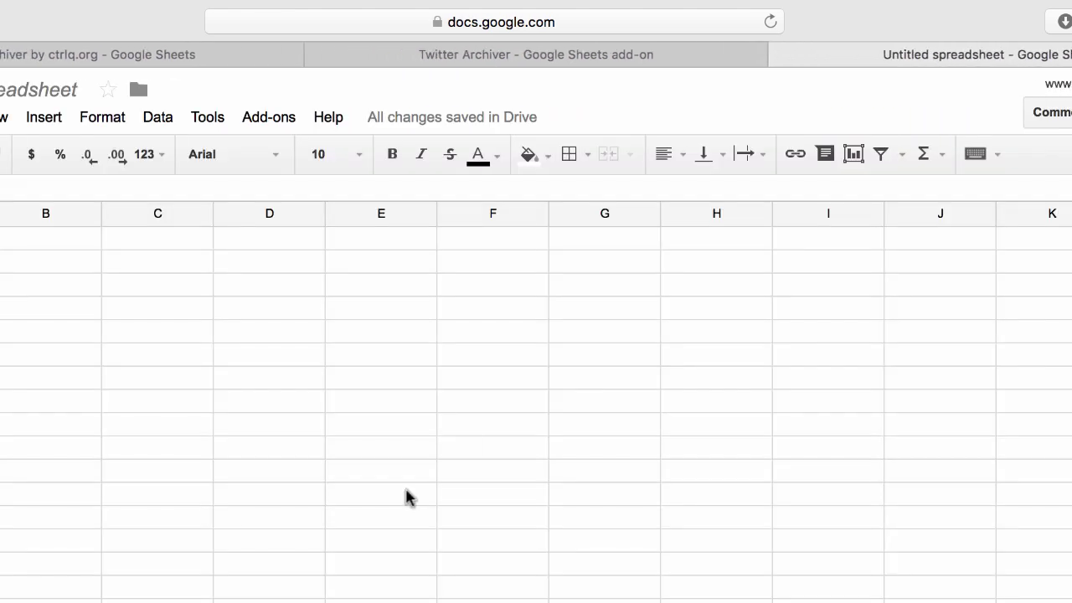
Step: Create a Twitter search rule for the hashtag #WithMalala, limited to English tweets
left_click(291, 115)
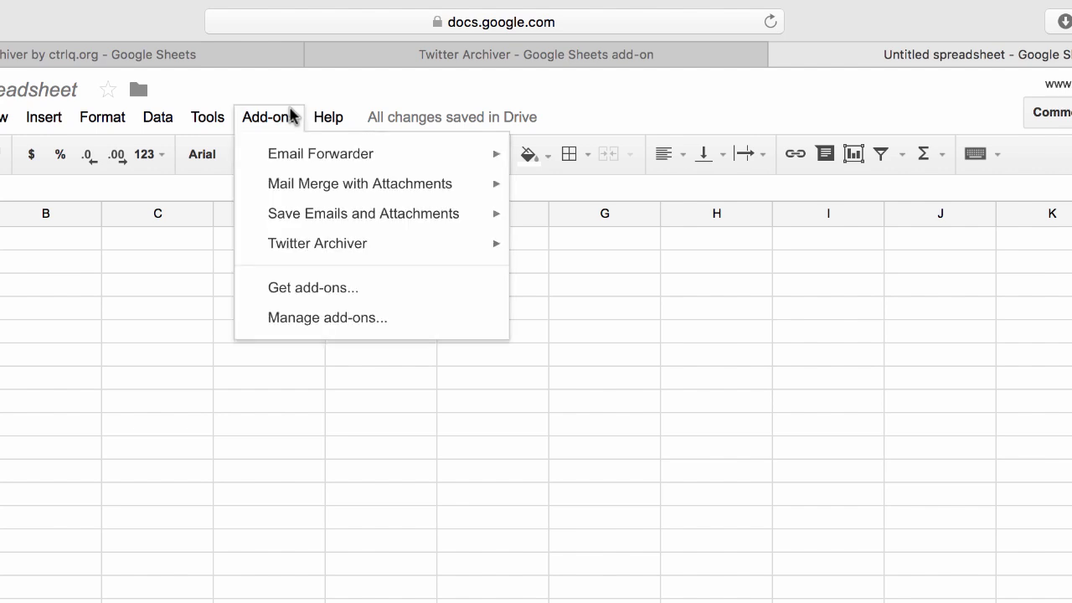
mouse_move(354, 244)
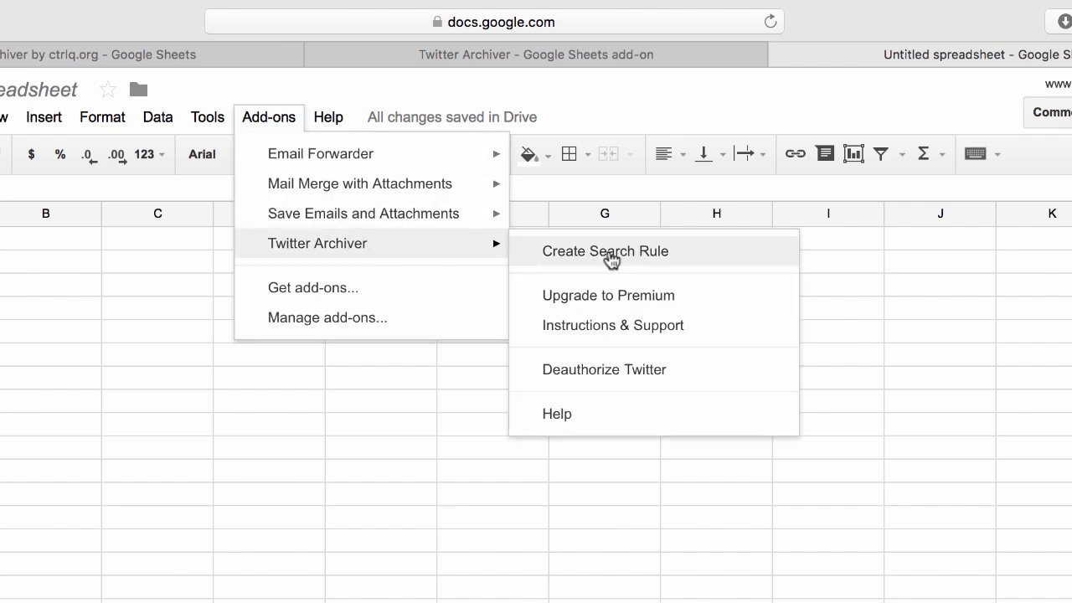
left_click(609, 256)
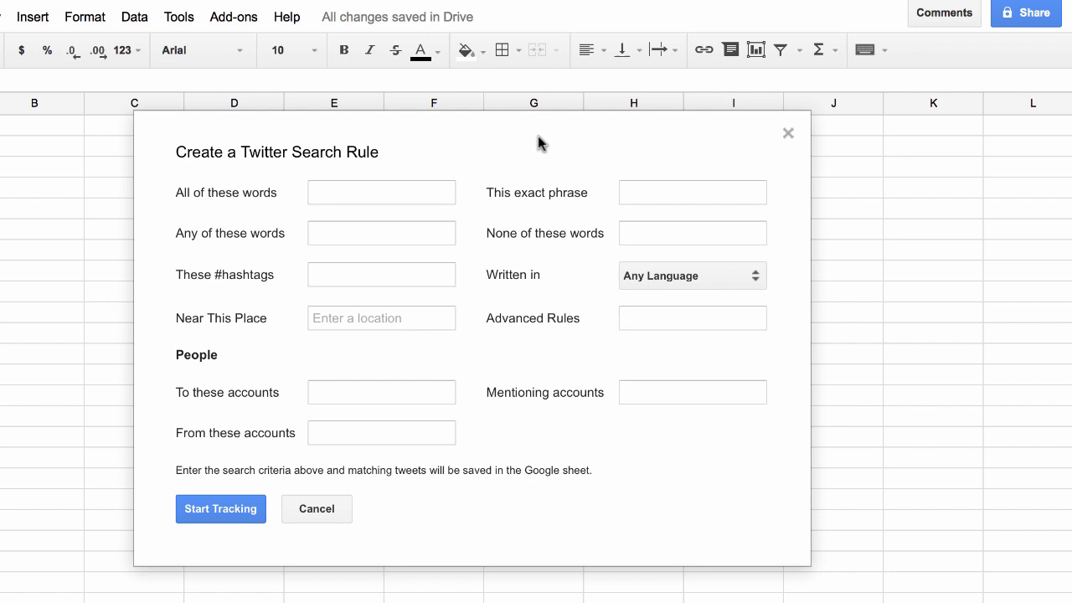
left_click(437, 274)
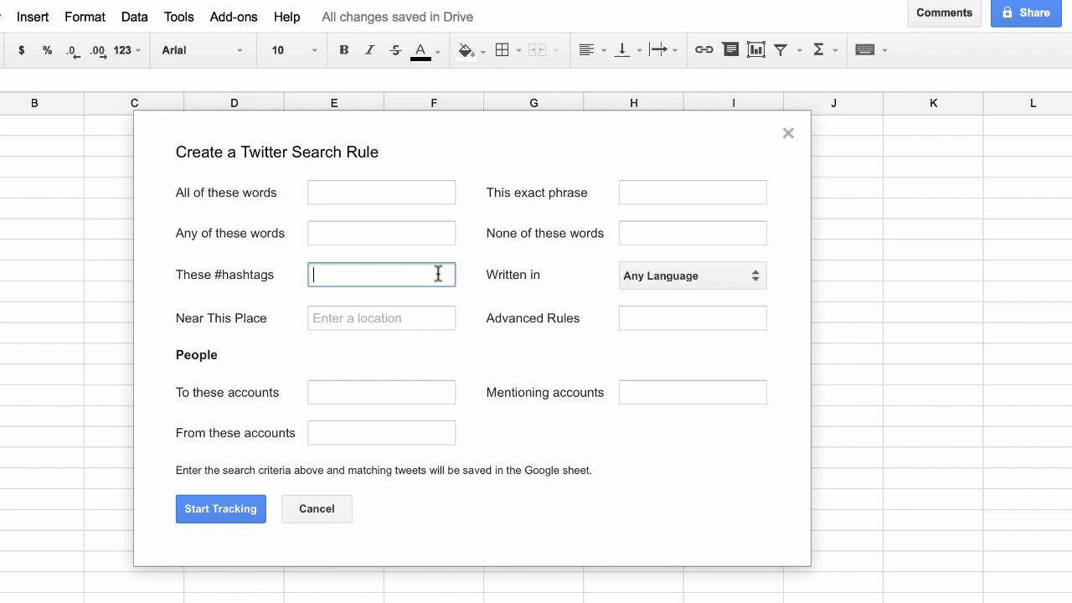
type("WithMalala")
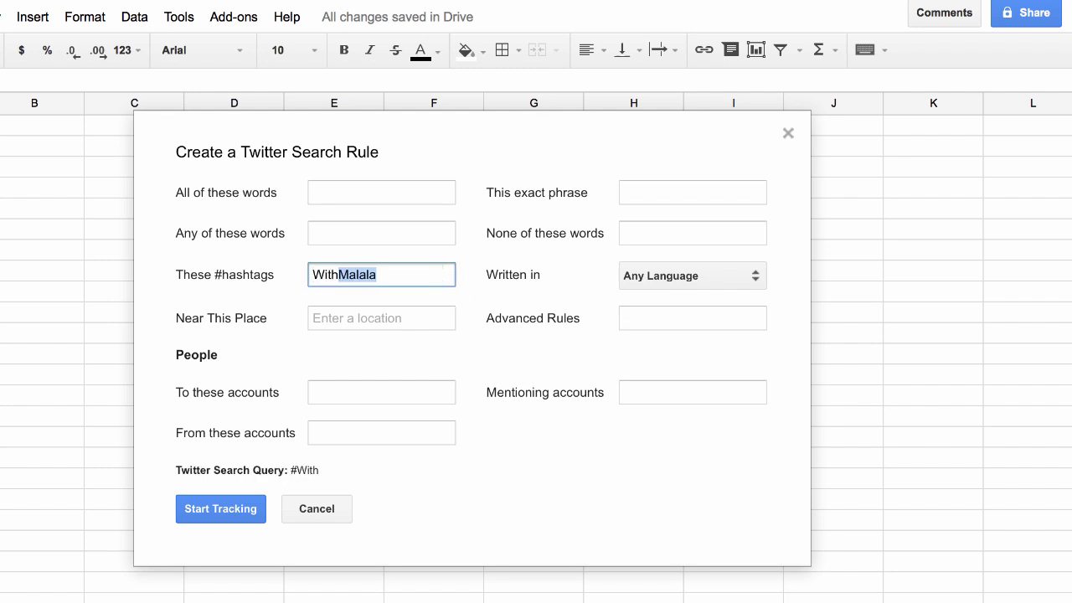
key("Tab")
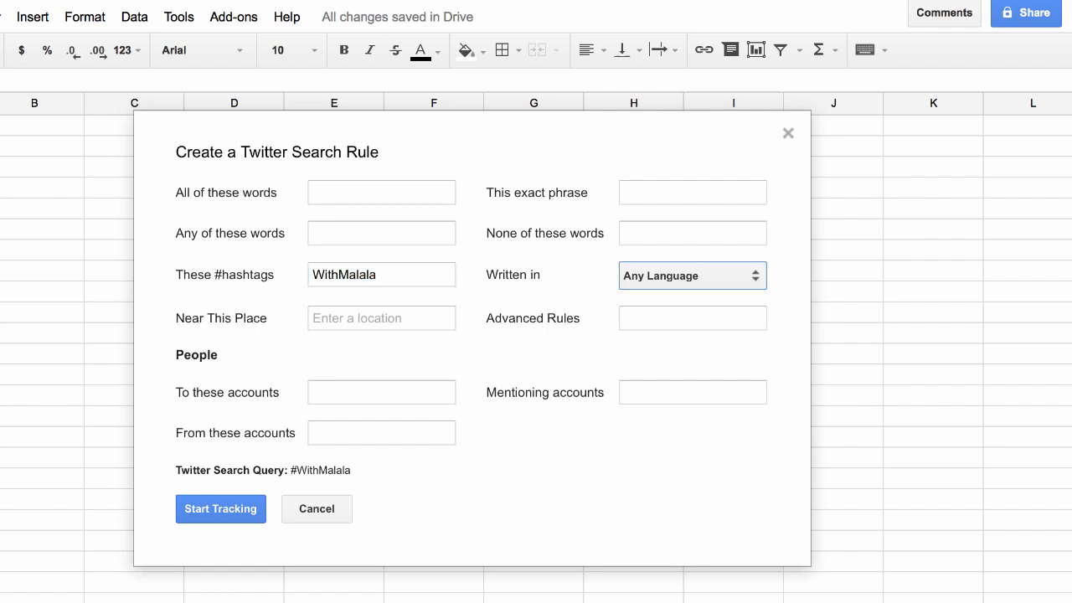
left_click(743, 278)
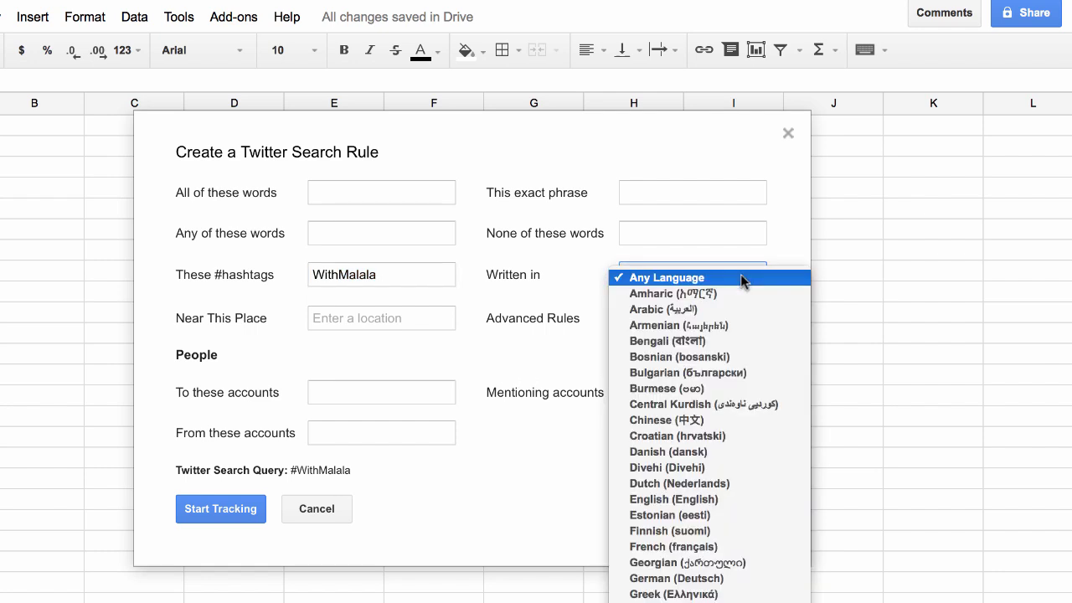
left_click(728, 498)
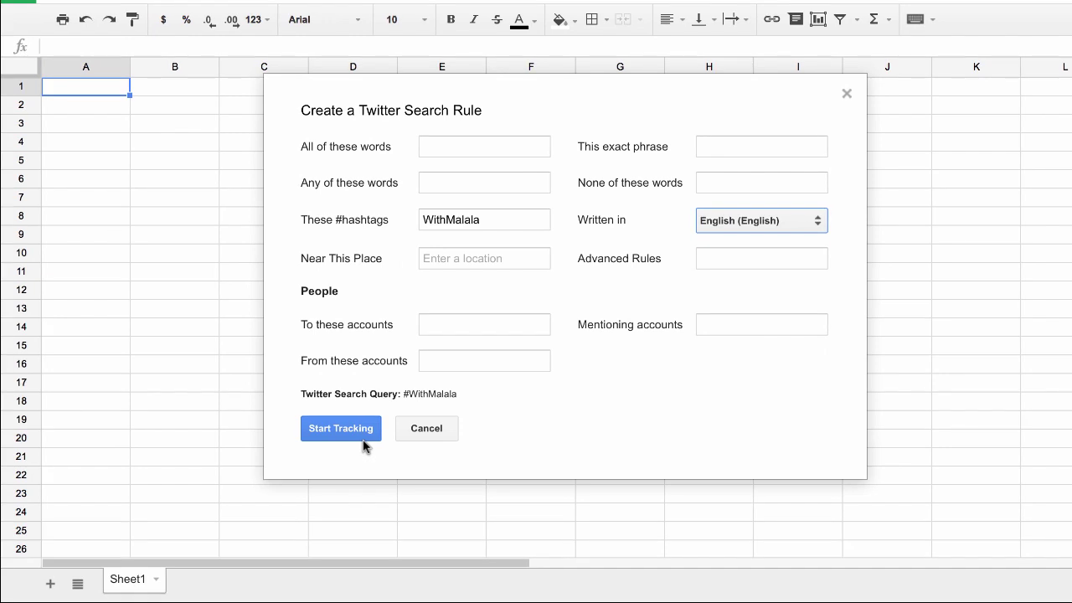
Step: Start tracking #WithMalala and scroll down to the last archived tweet in row 3072
left_click(363, 444)
left_click(363, 442)
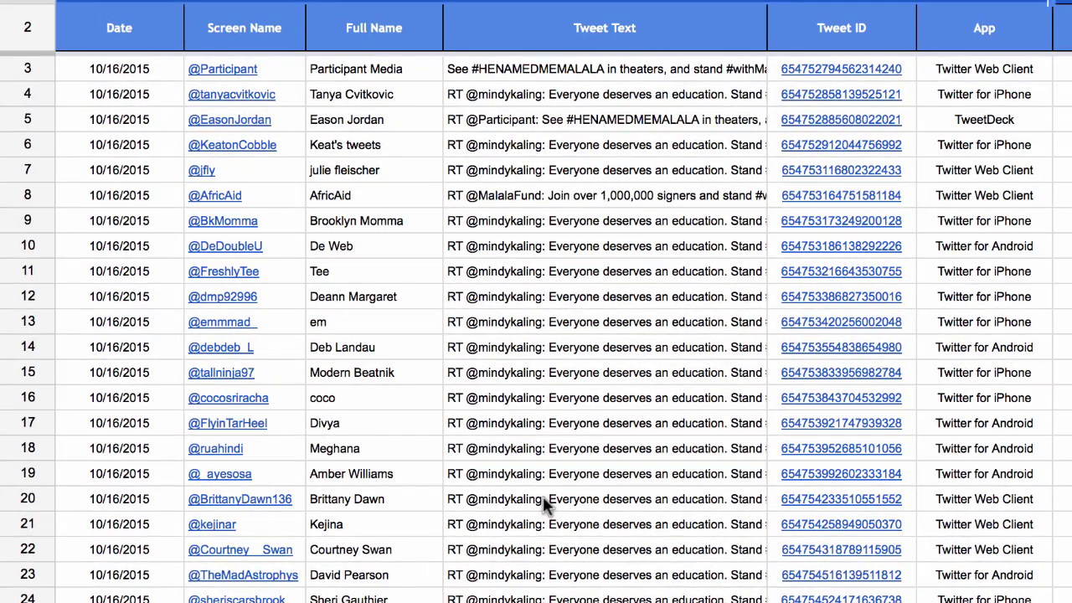
scroll(543, 496, "down", 20)
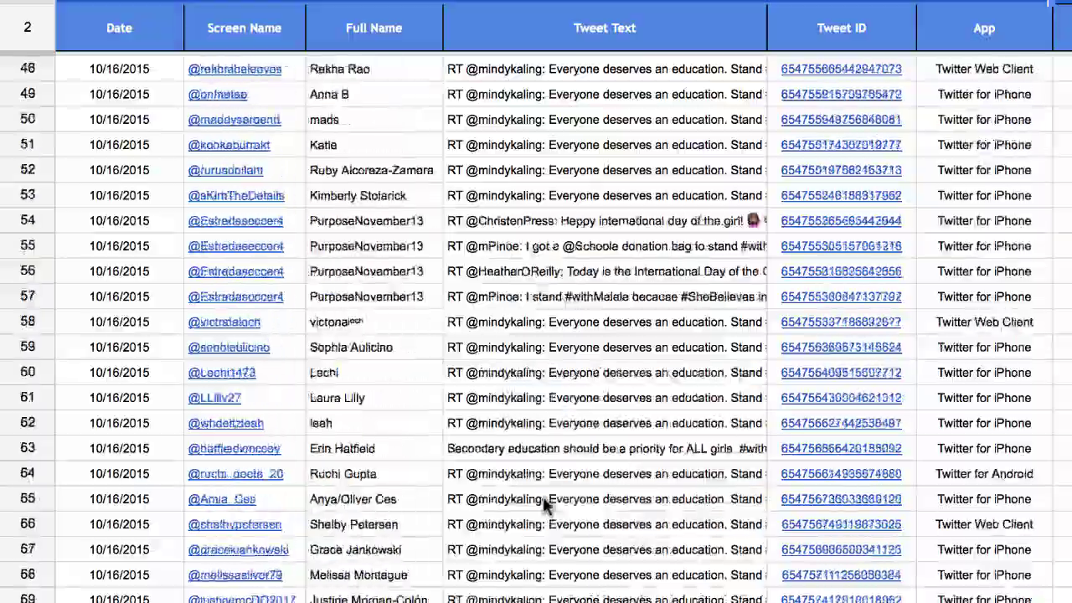
scroll(543, 496, "down", 20)
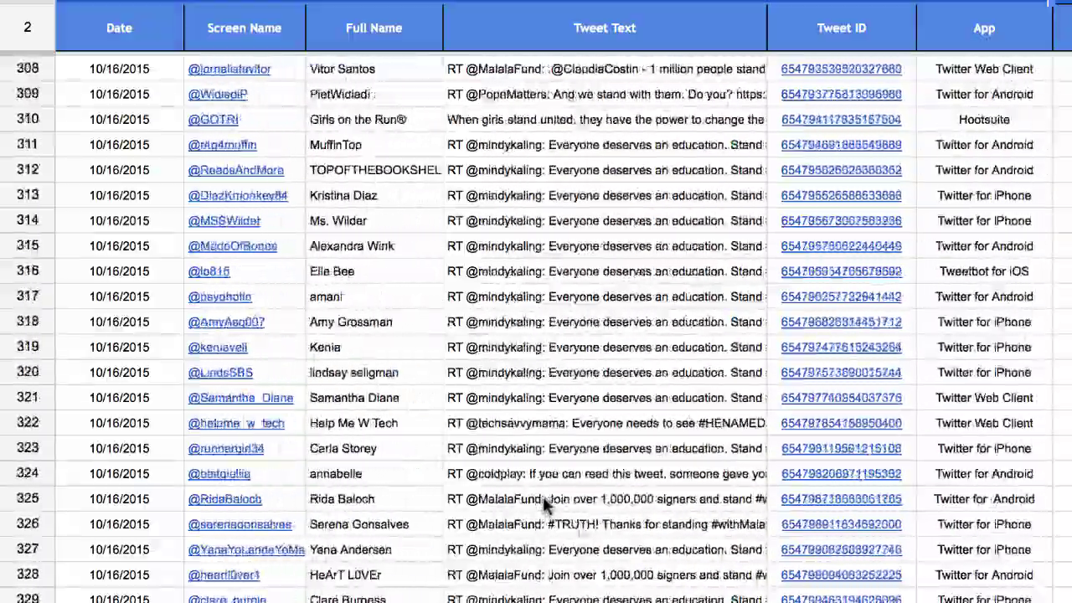
scroll(543, 503, "down", 20)
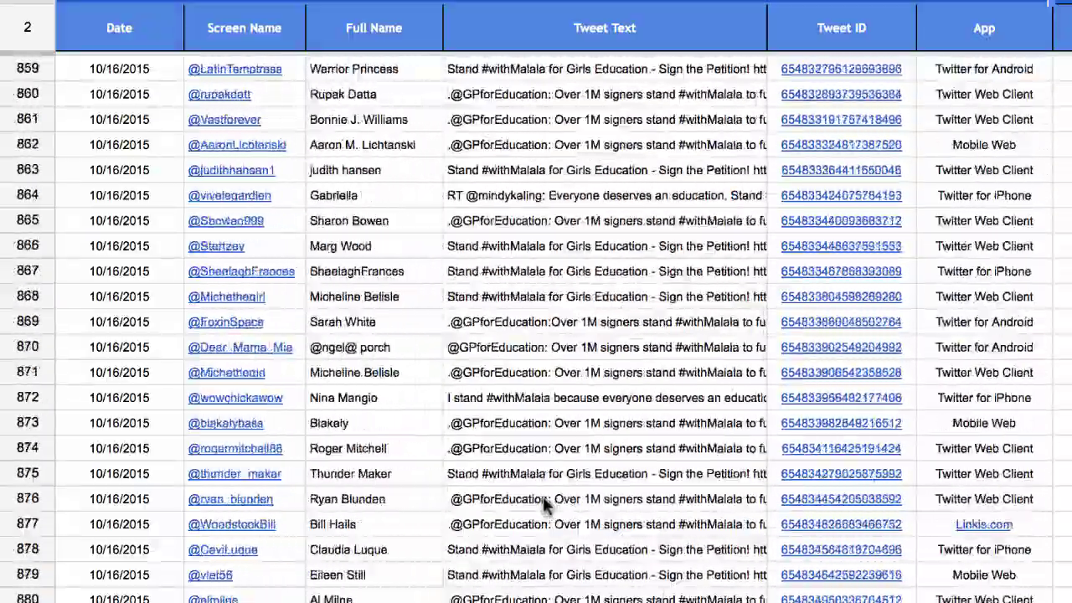
scroll(543, 503, "down", 20)
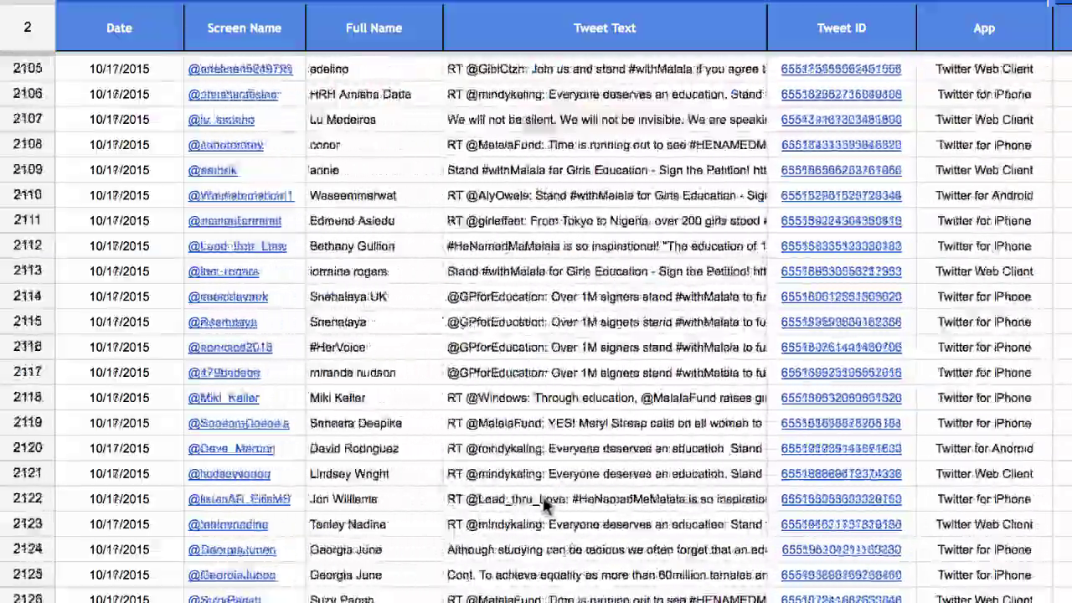
scroll(544, 503, "down", 20)
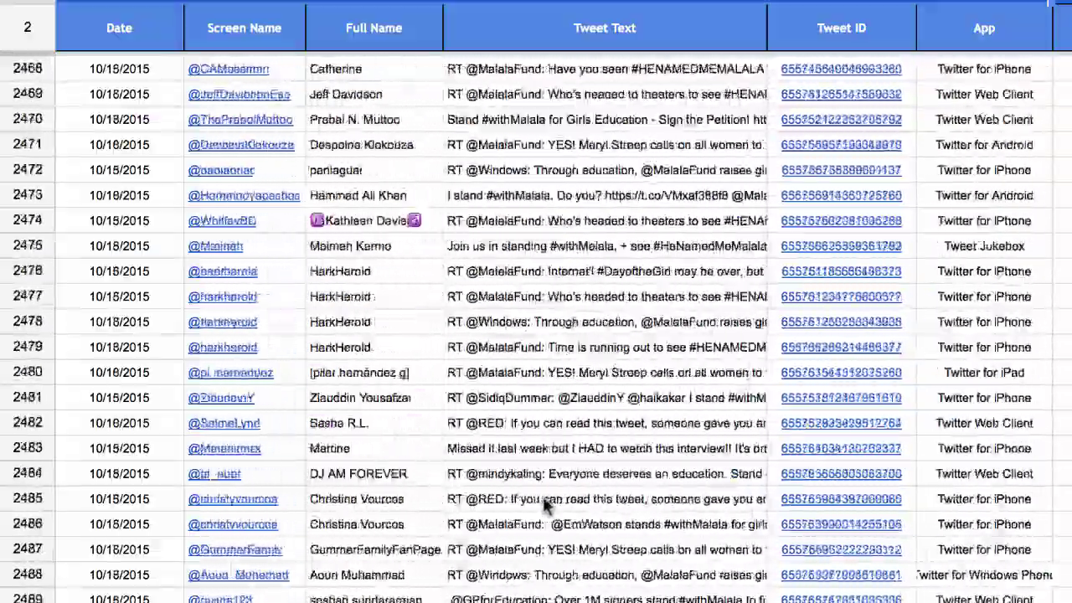
scroll(544, 503, "down", 20)
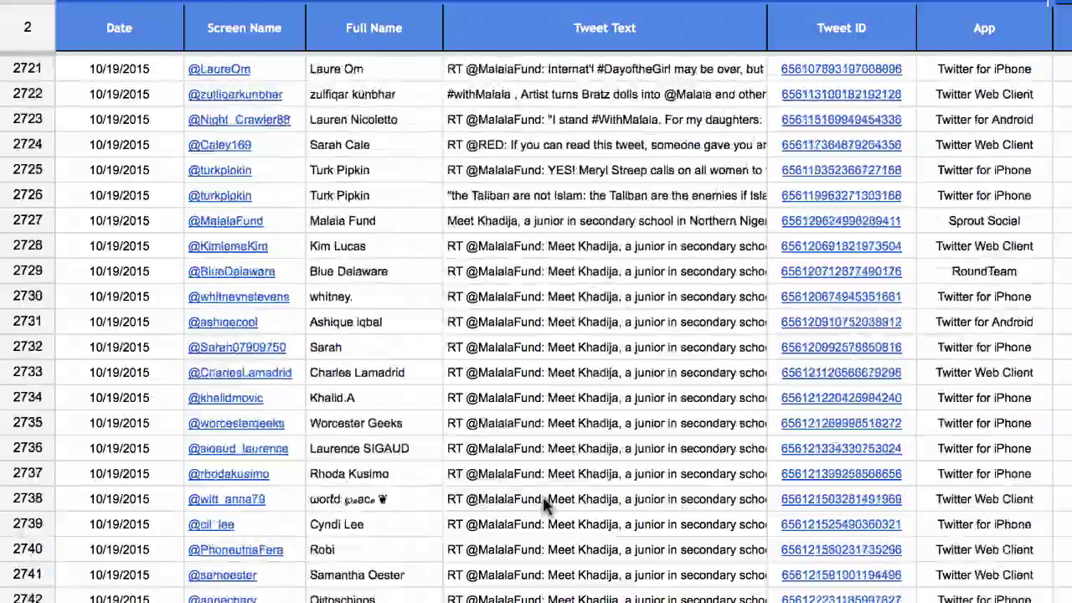
scroll(545, 500, "down", 20)
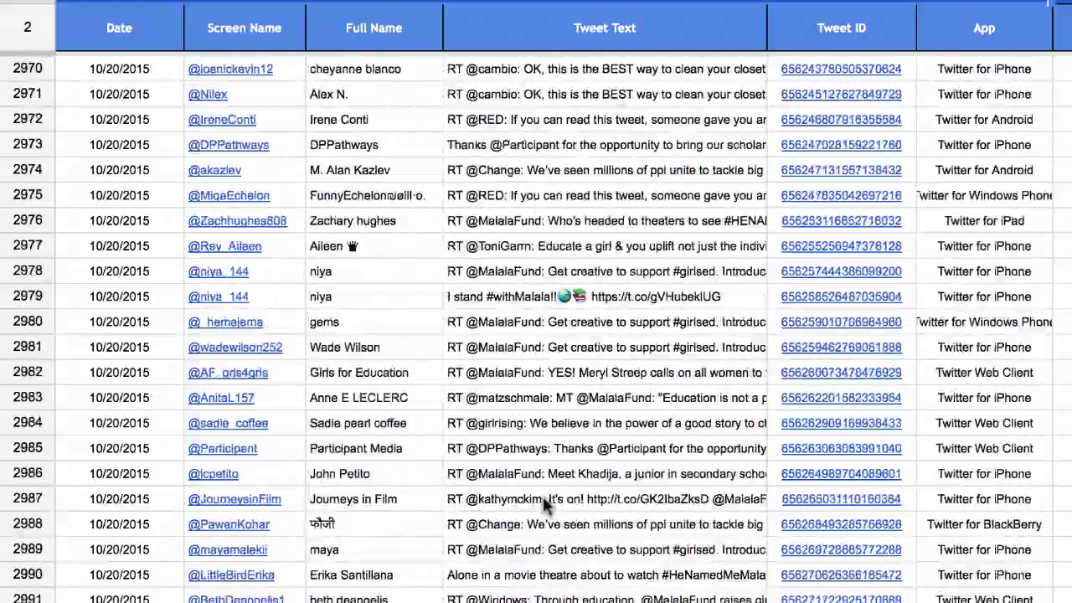
scroll(544, 503, "down", 20)
scroll(544, 502, "up", 11)
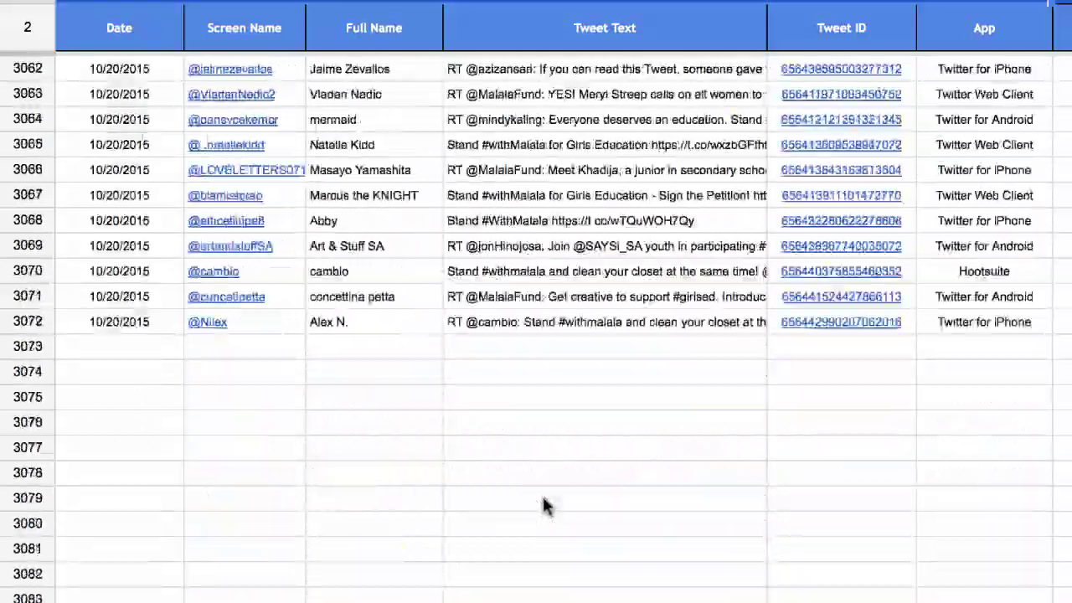
left_click(631, 407)
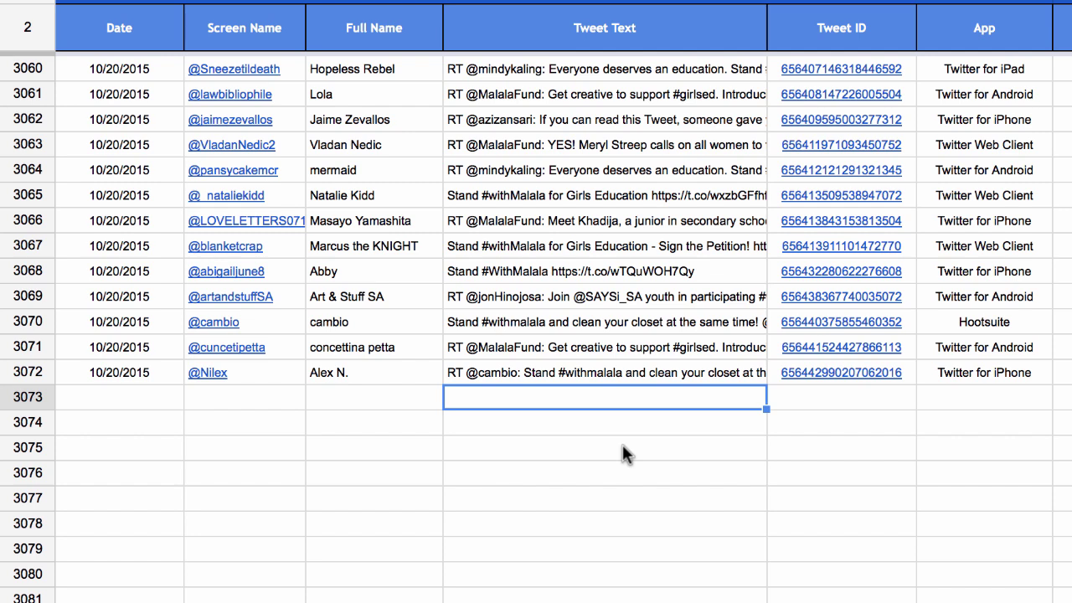
key("Down")
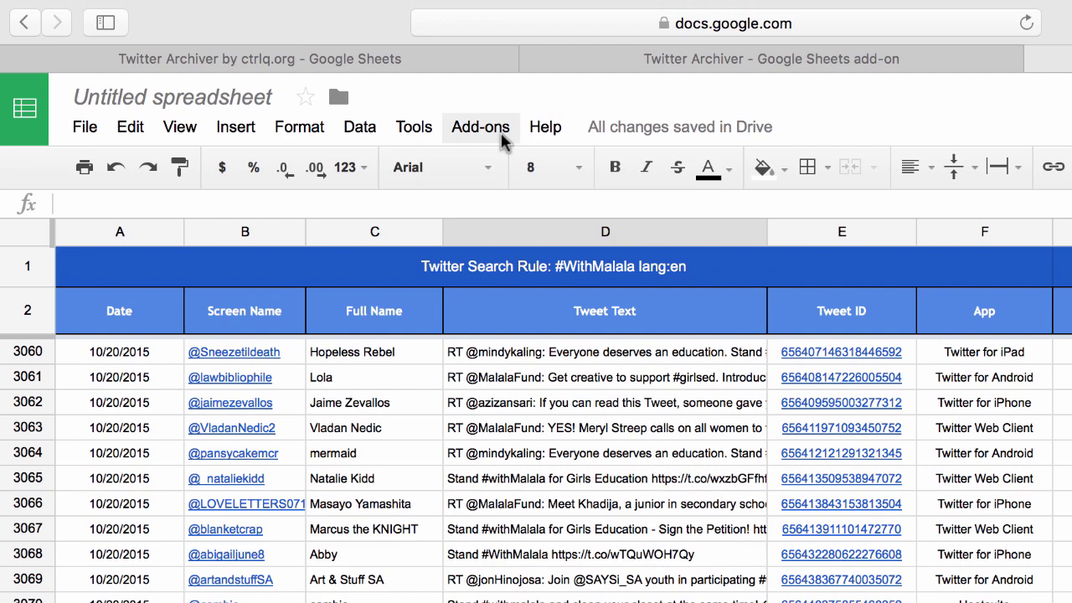
Step: Create a search rule with all words 'iPhone tips' and advanced rule min_retweets:5
left_click(501, 137)
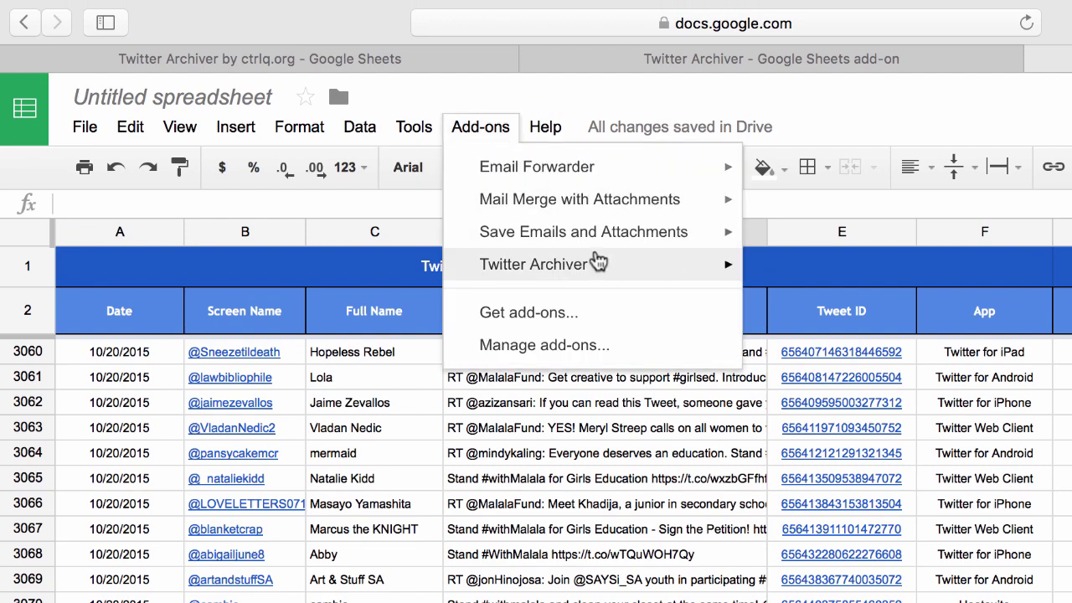
mouse_move(595, 263)
left_click(848, 276)
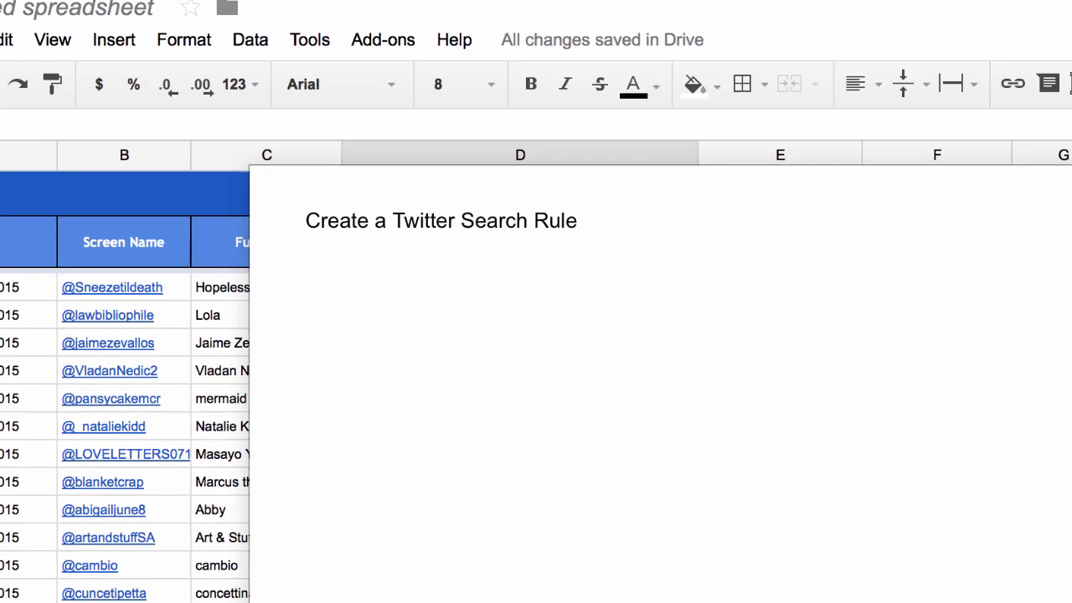
left_click(610, 278)
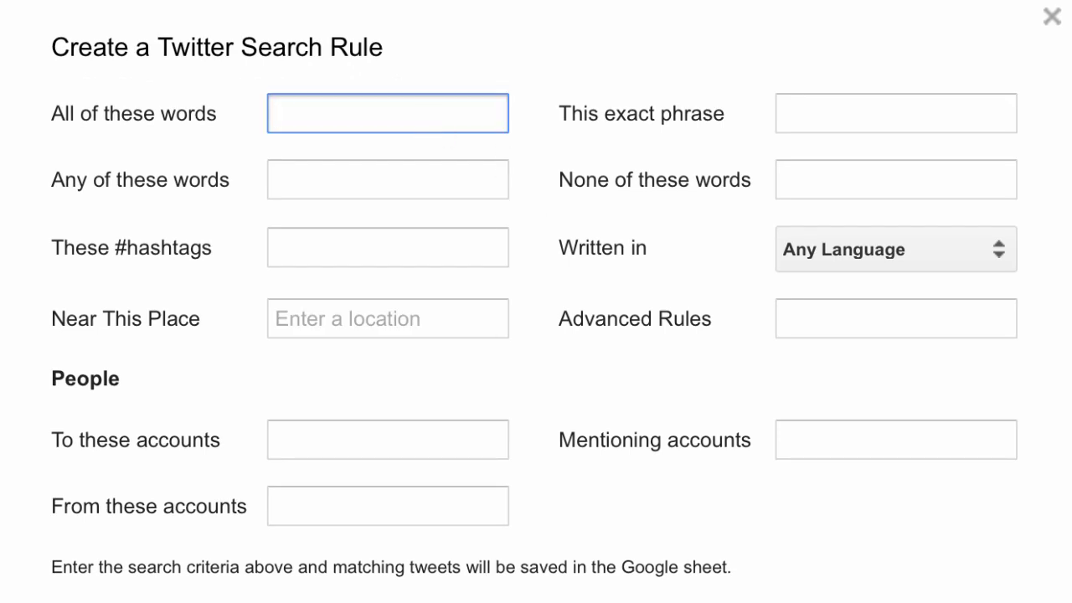
type("iphone tips")
left_click(915, 316)
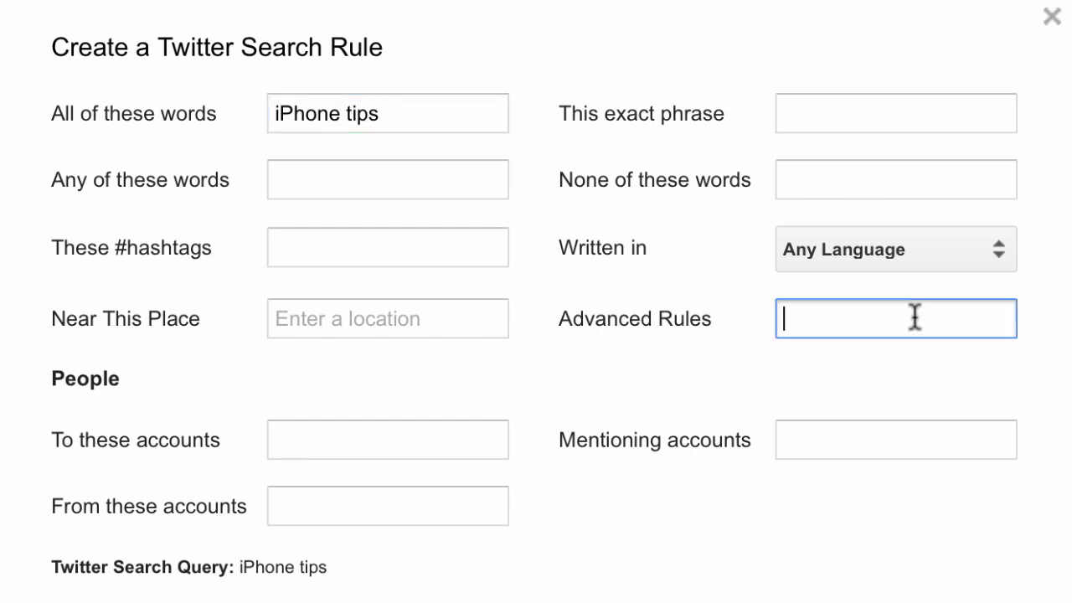
type("min_retw")
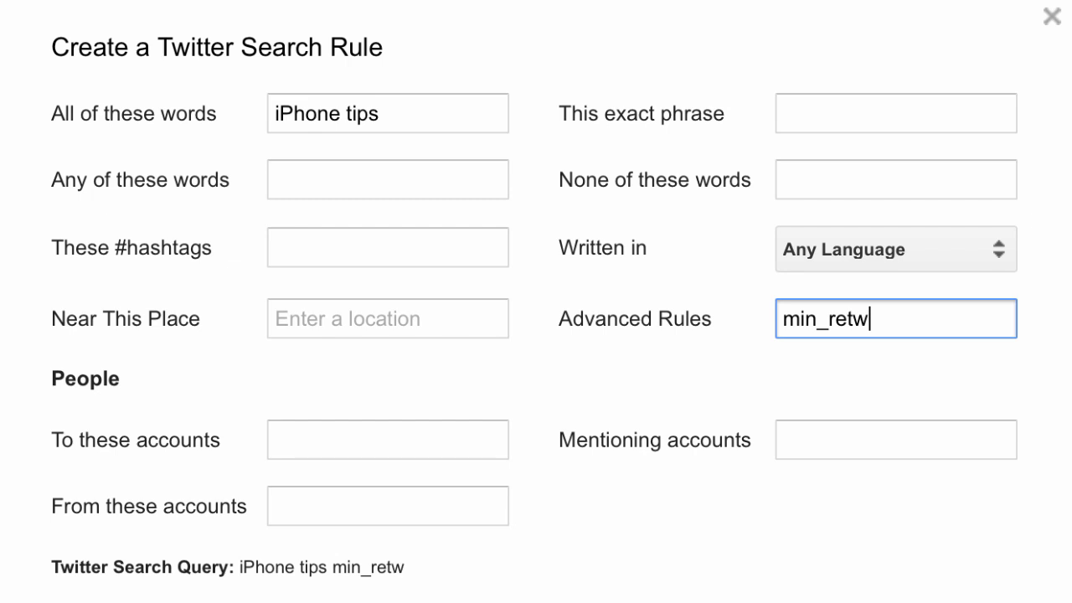
type("eets:5")
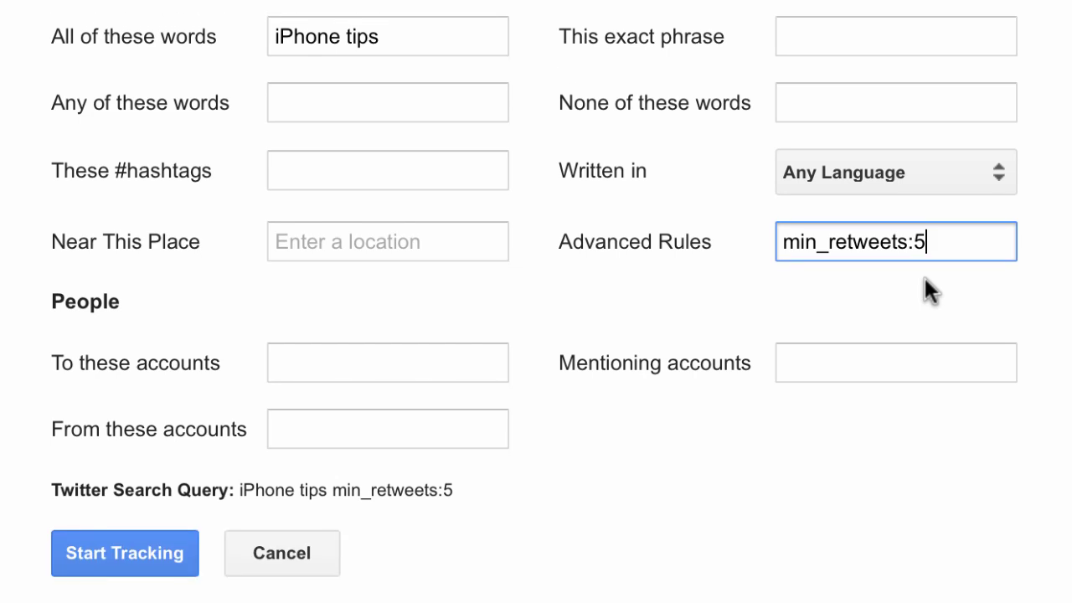
left_click(925, 282)
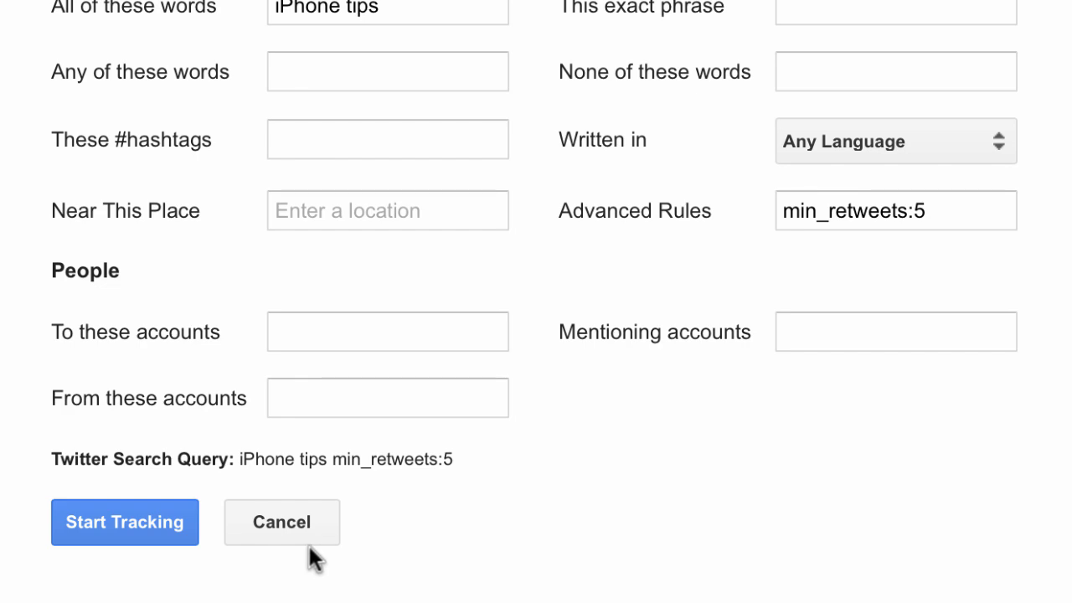
Step: Start tracking the 'iPhone tips min_retweets:5' rule to fill a new archive sheet
left_click(164, 523)
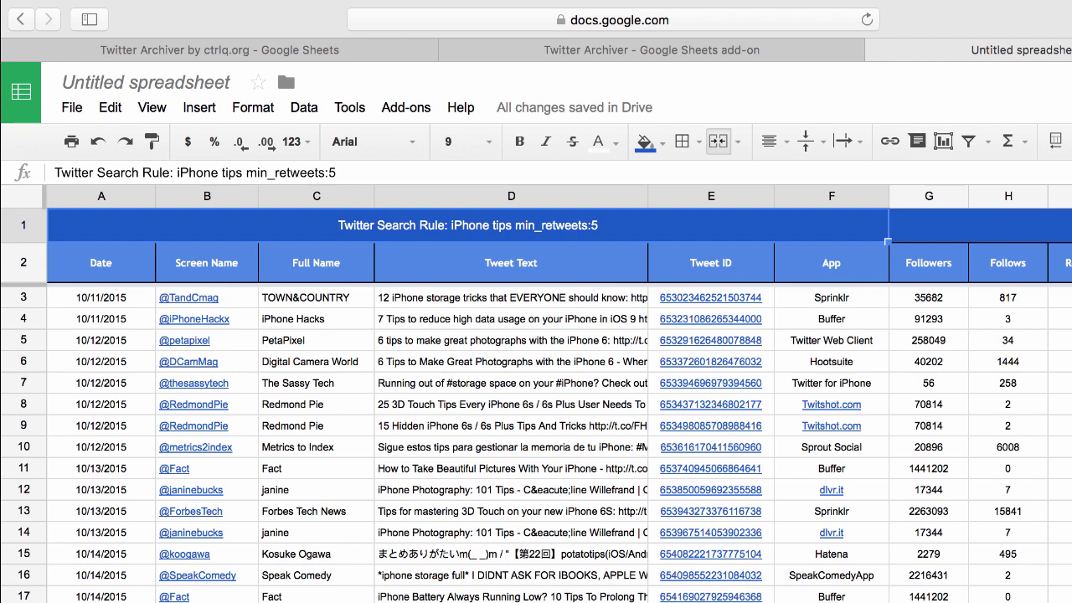
Step: Manually fetch the latest tweets for the saved #WithMalala lang:en search
left_click(402, 105)
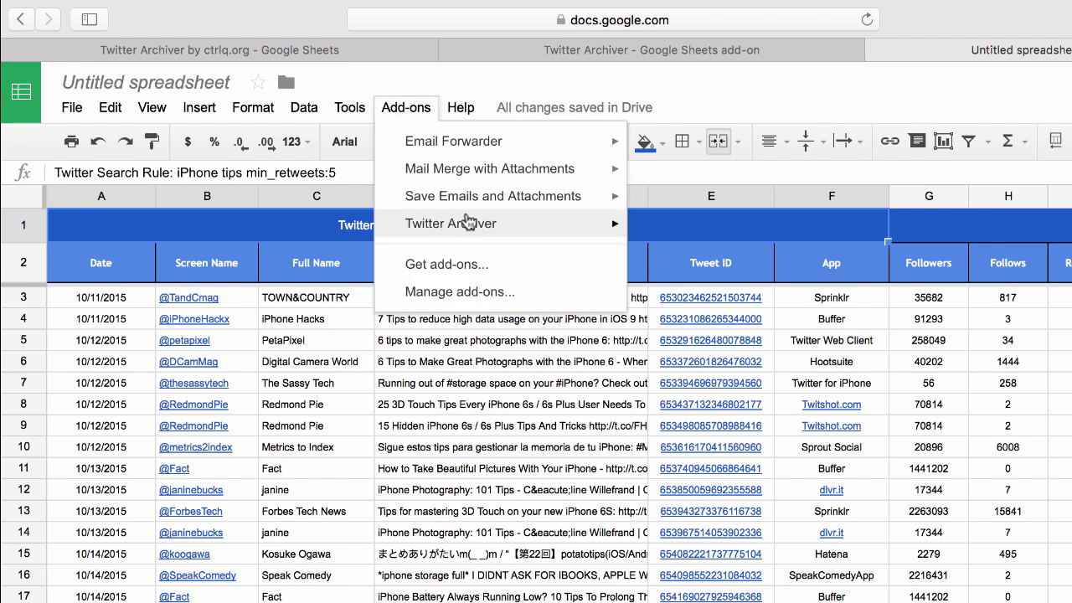
mouse_move(456, 221)
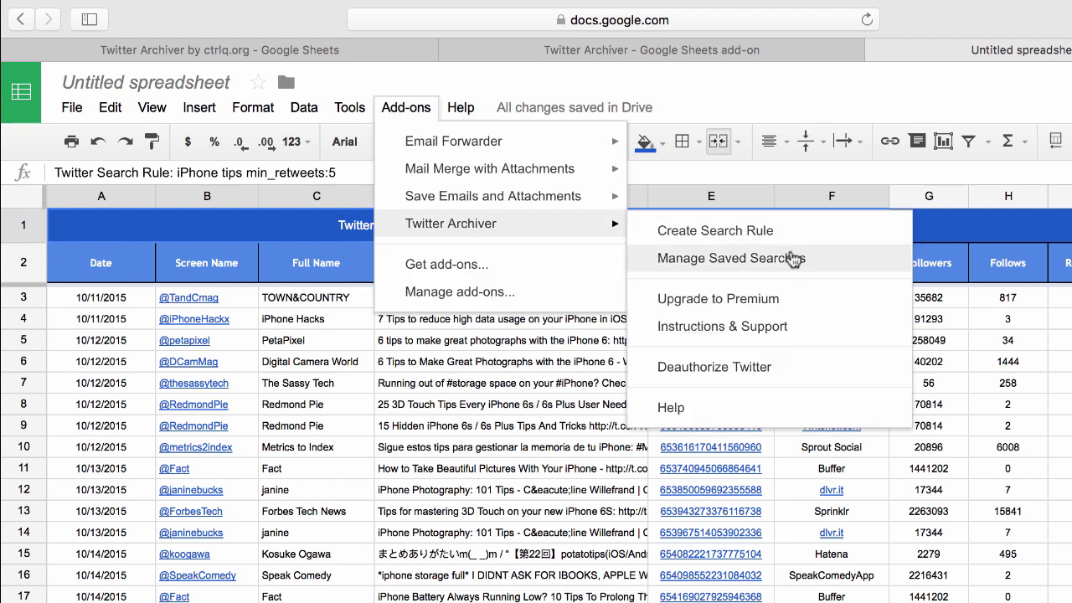
left_click(793, 259)
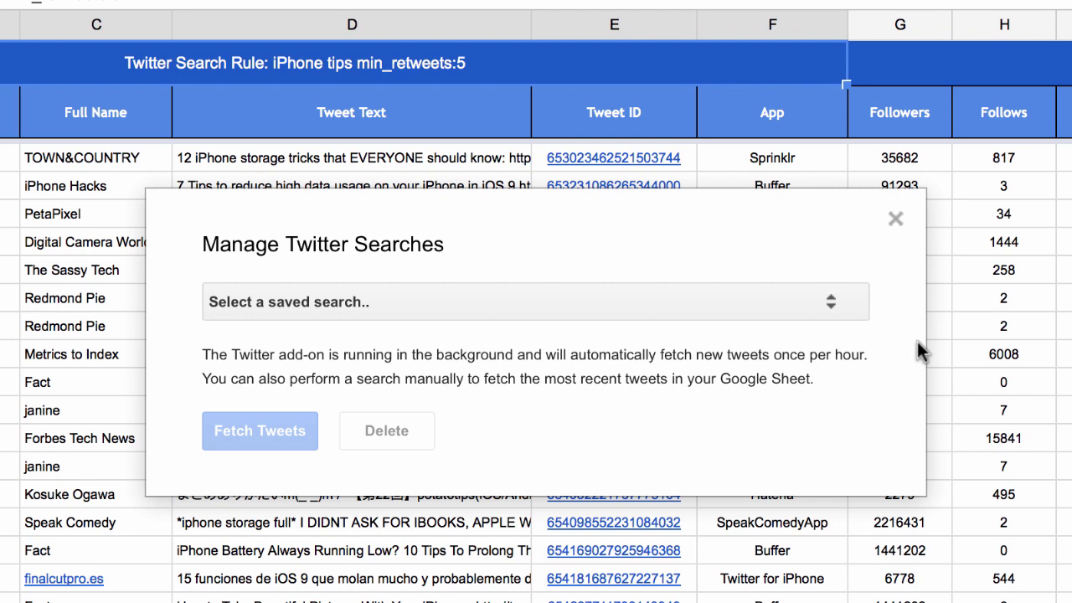
left_click(777, 311)
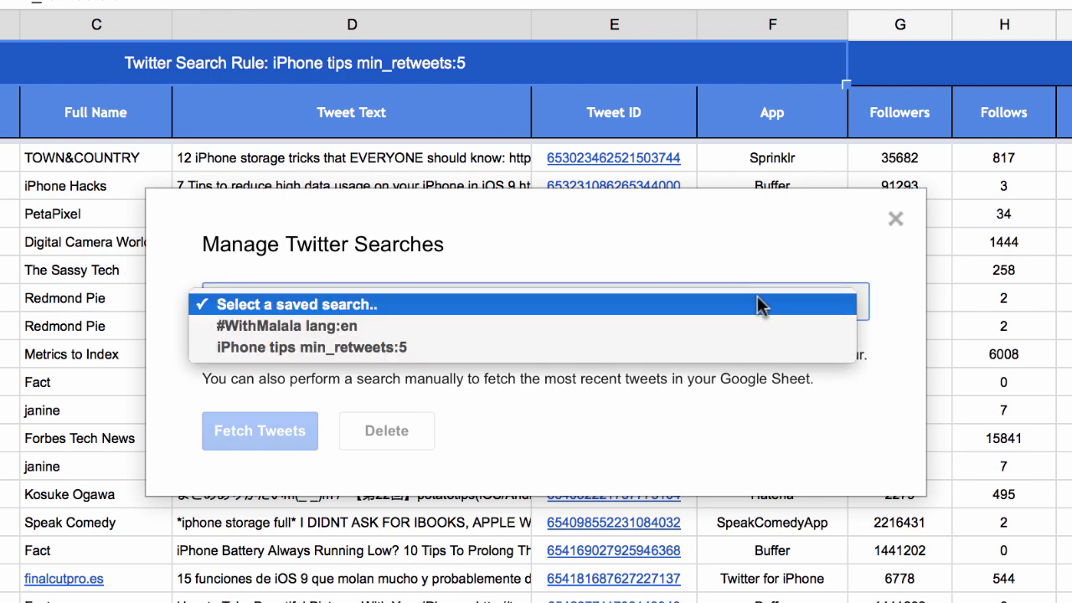
left_click(749, 317)
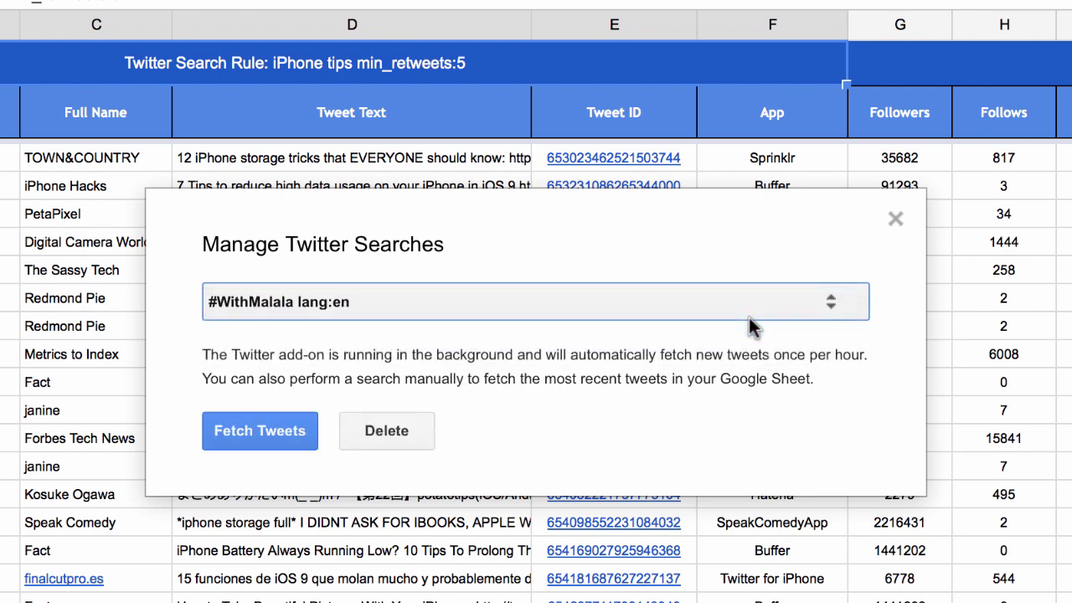
left_click(275, 419)
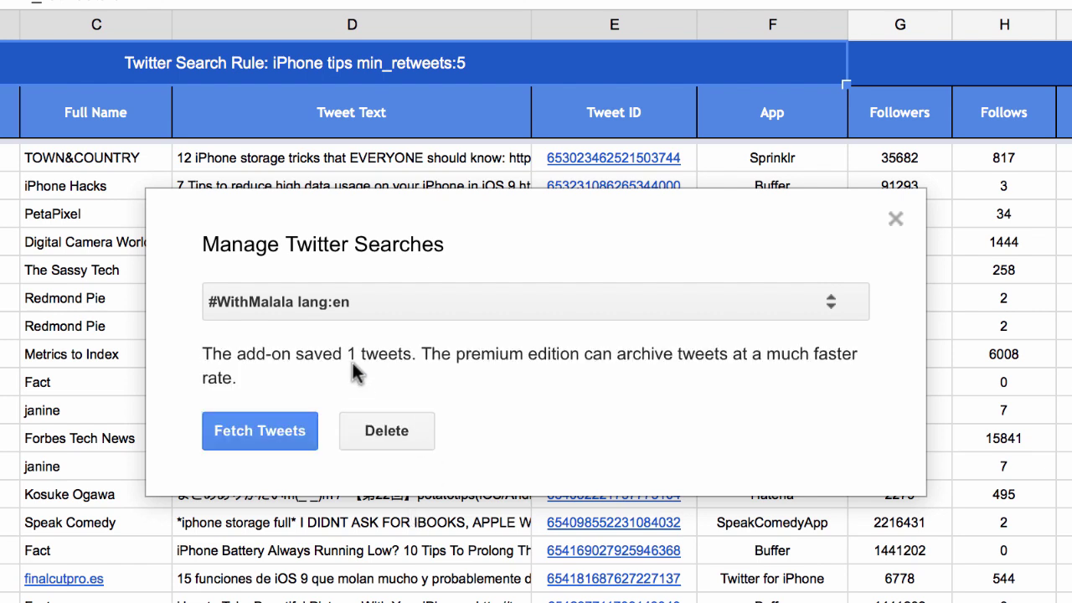
Step: Delete the saved 'iPhone tips min_retweets:5' search rule
left_click(478, 312)
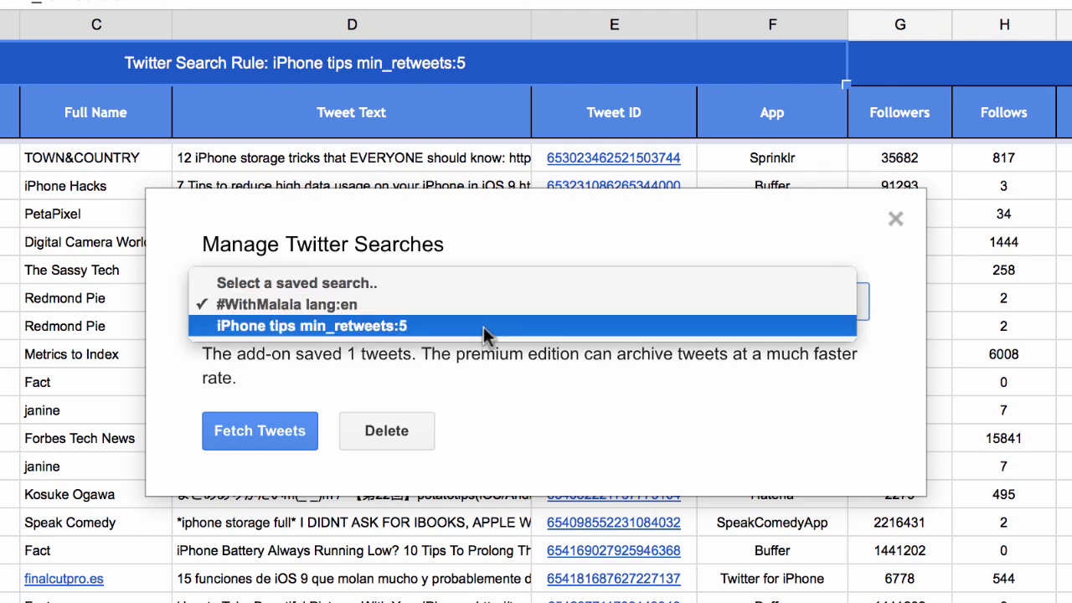
left_click(484, 332)
left_click(411, 419)
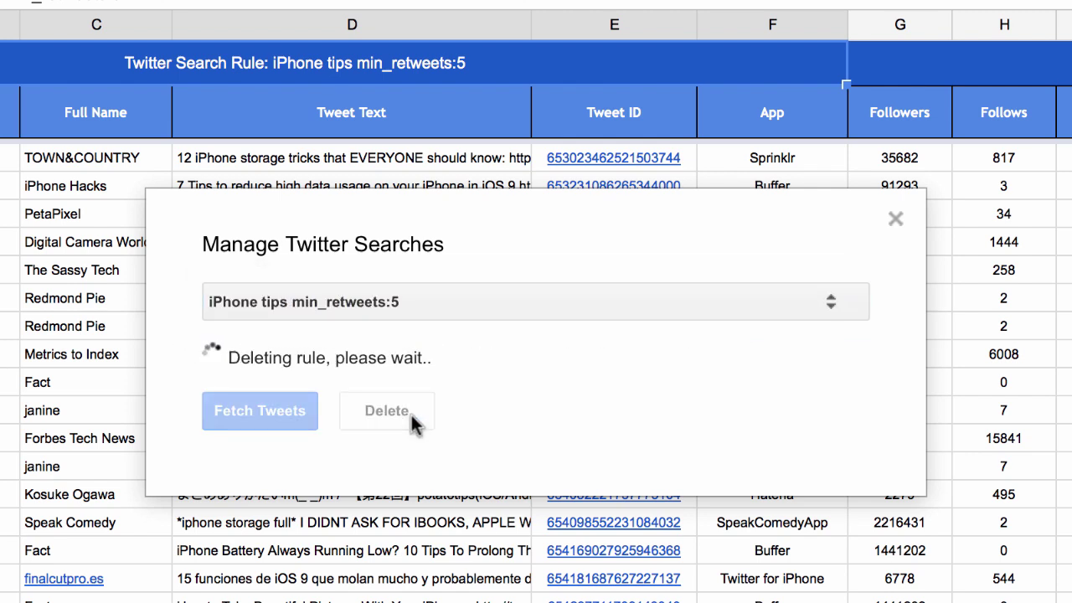